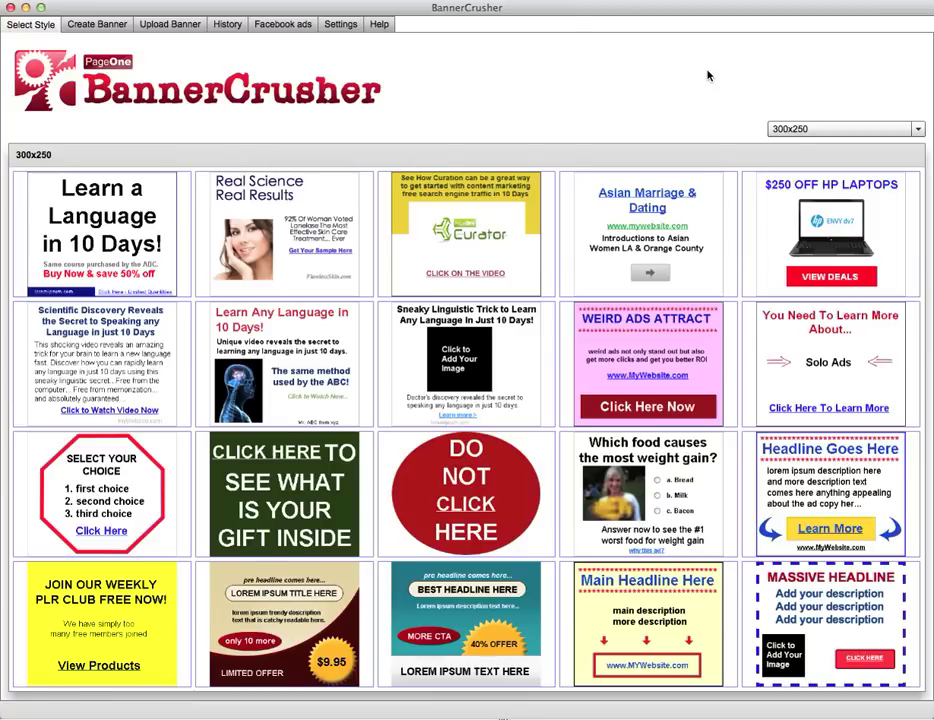
Retitle the quiz banner 'Which Food Makes You Look Younger?' with a red dashed border on pale yellow.
click(677, 494)
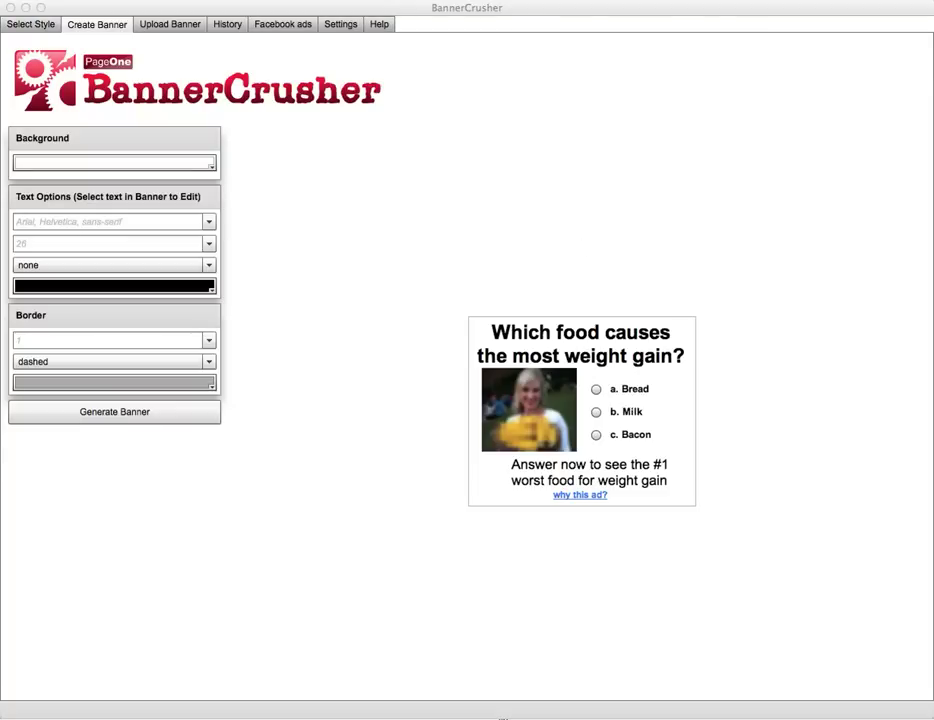
double_click(586, 332)
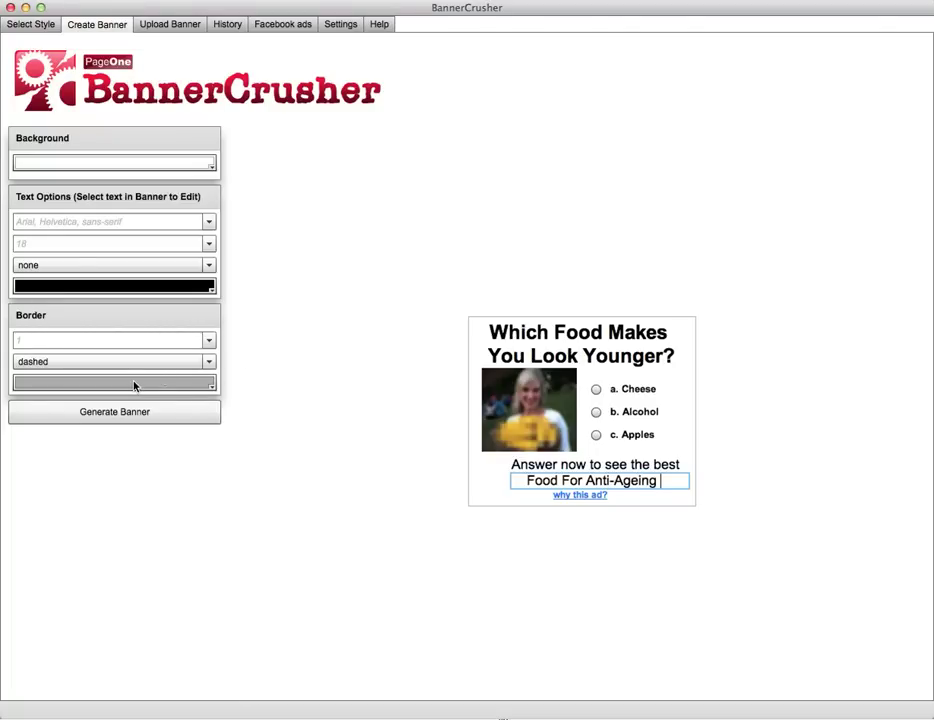
click(113, 358)
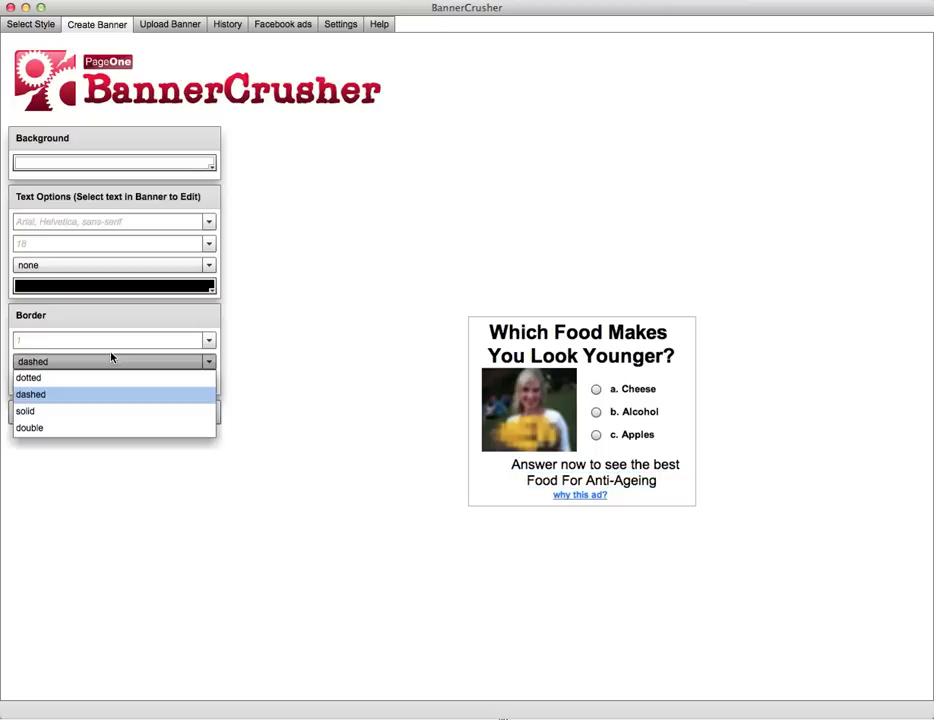
click(47, 428)
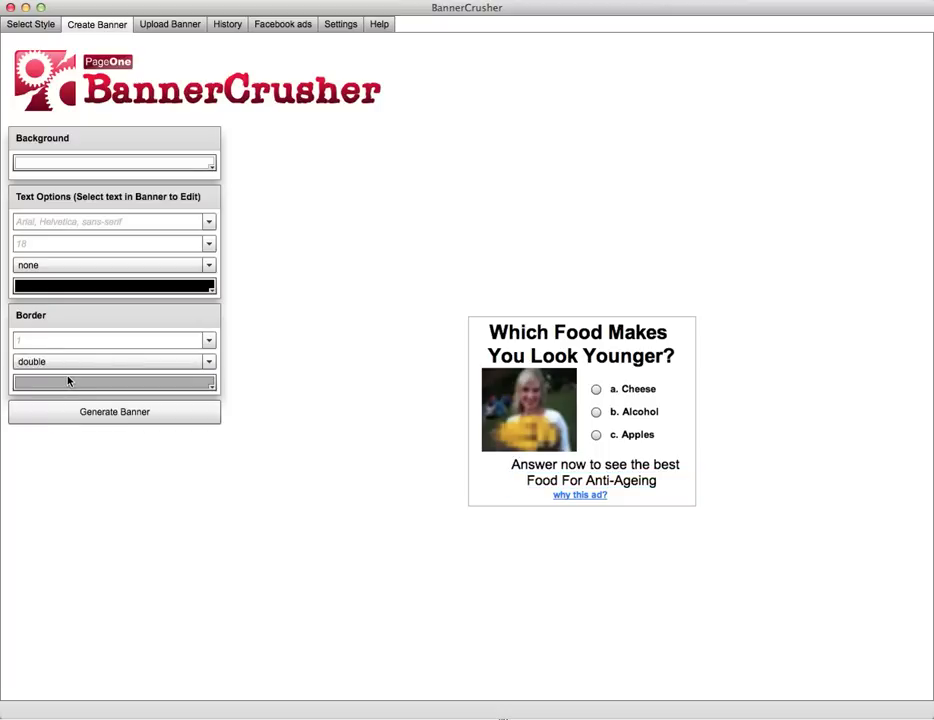
click(68, 381)
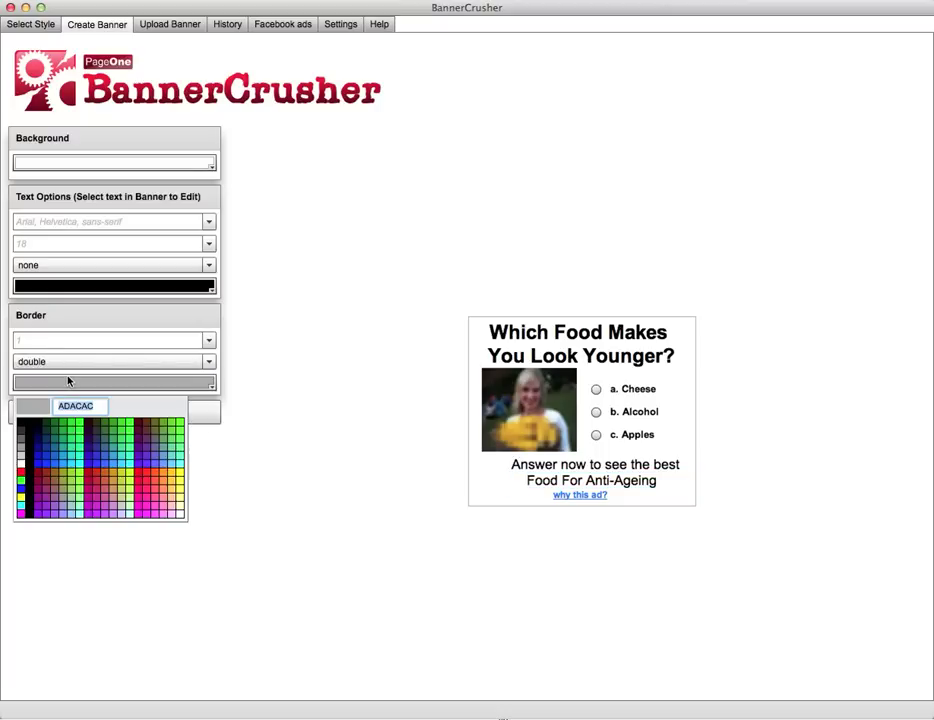
click(21, 470)
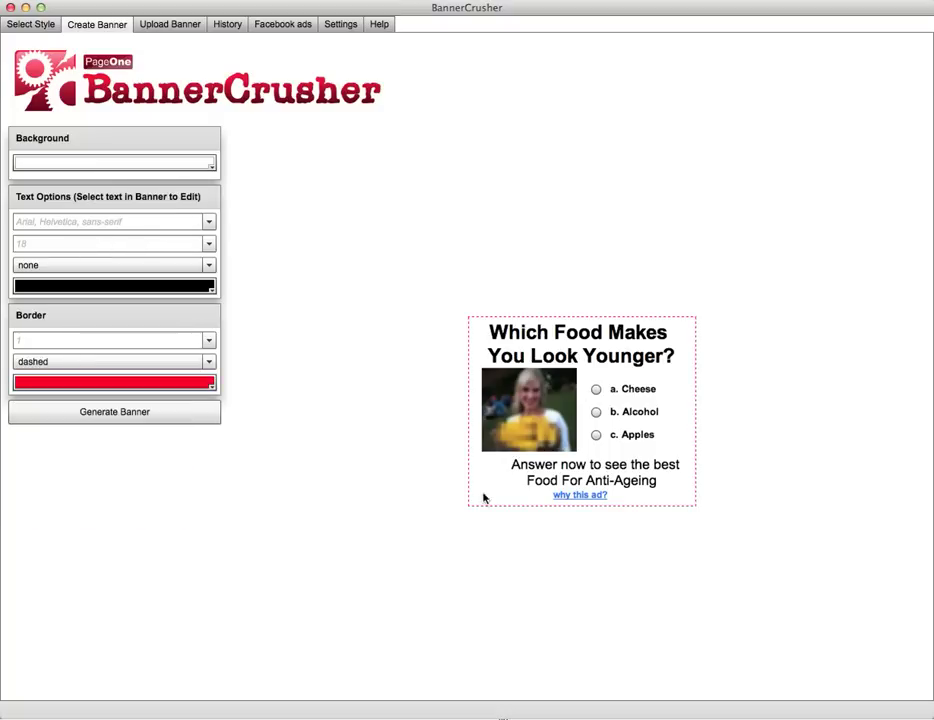
click(190, 170)
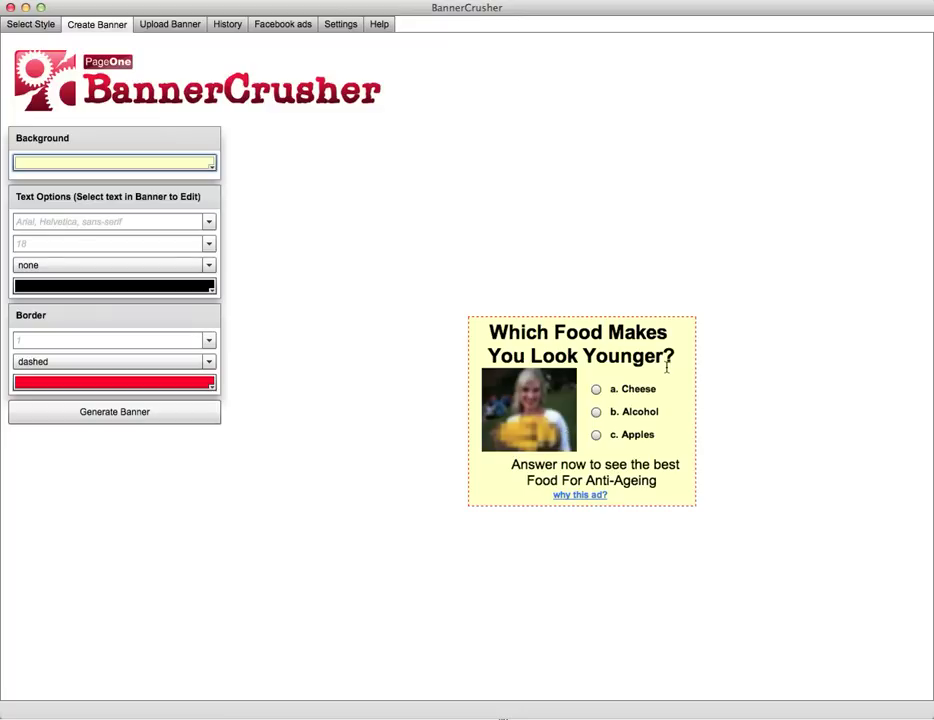
Replace the quiz photo with closeup2 copy.jpg, cropped to the woman's face and shoulders.
click(537, 415)
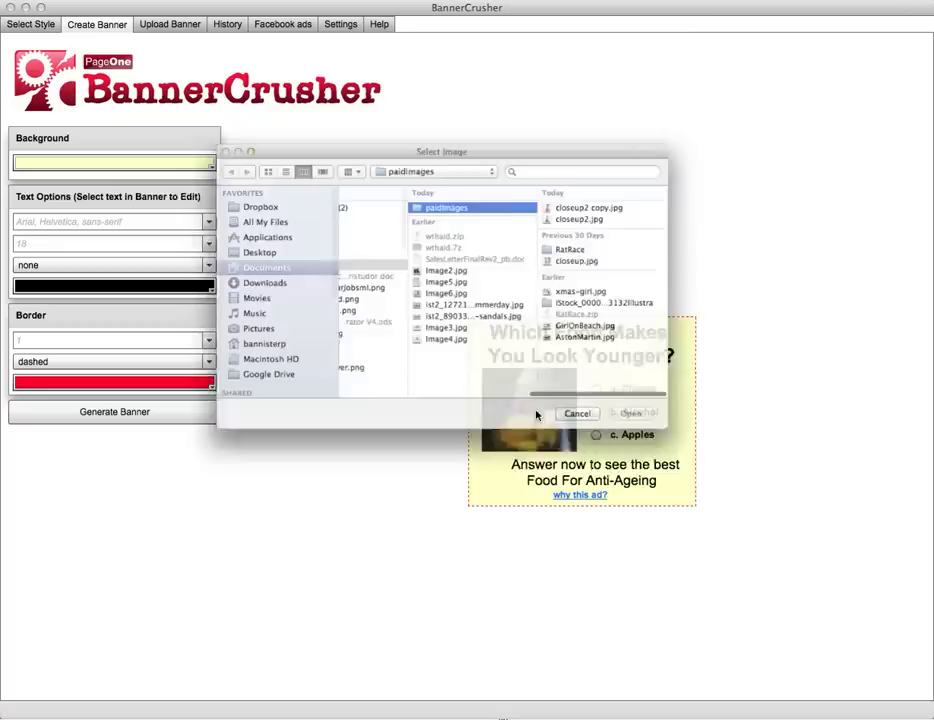
double_click(636, 192)
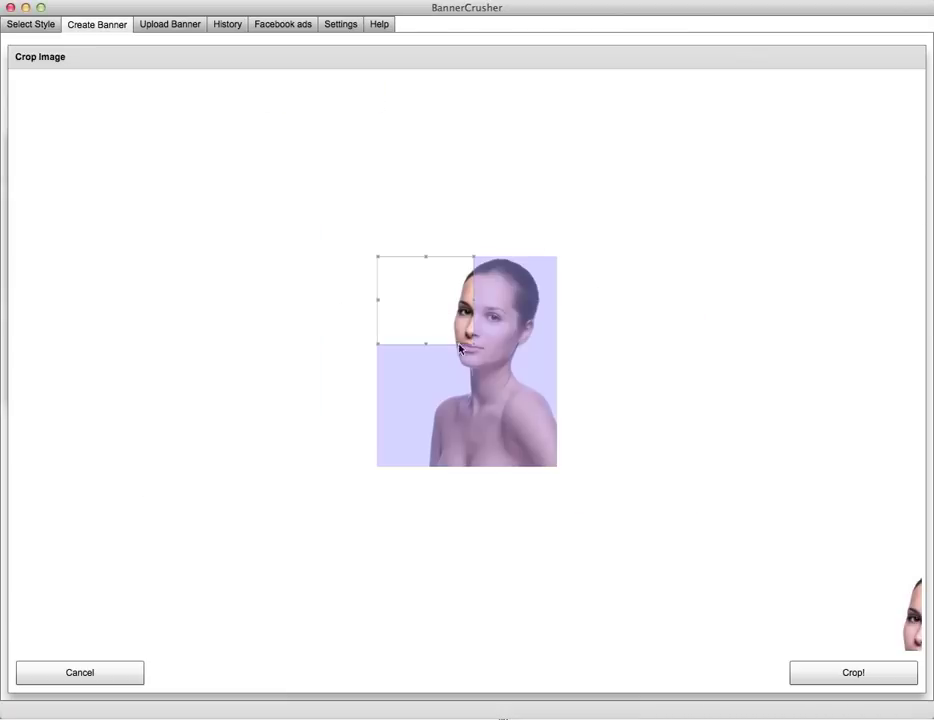
drag(475, 349, 567, 480)
drag(475, 349, 412, 261)
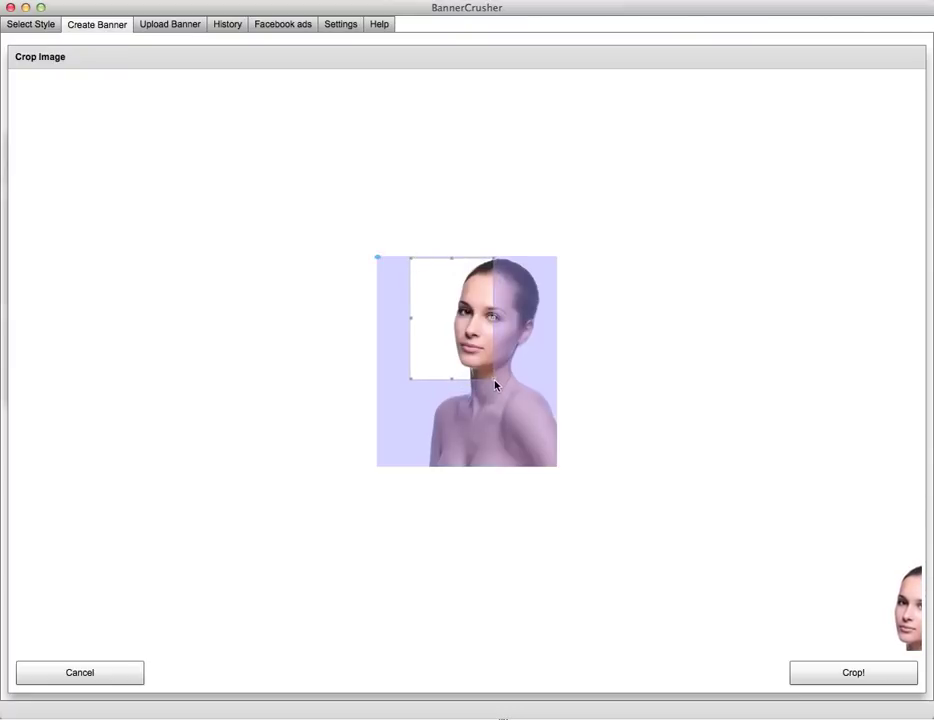
drag(496, 384, 578, 417)
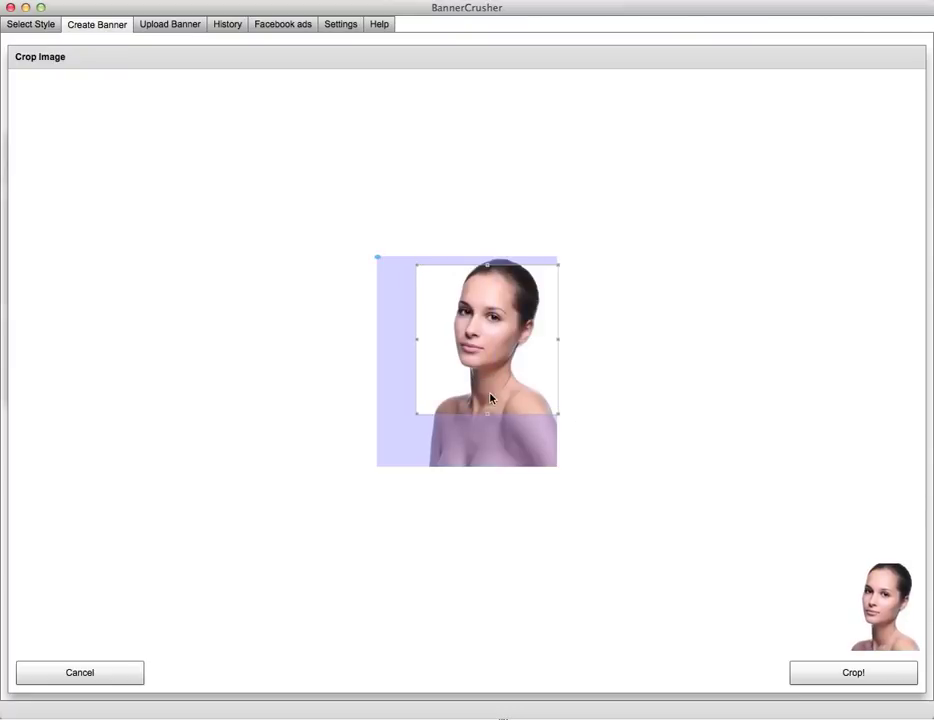
click(865, 678)
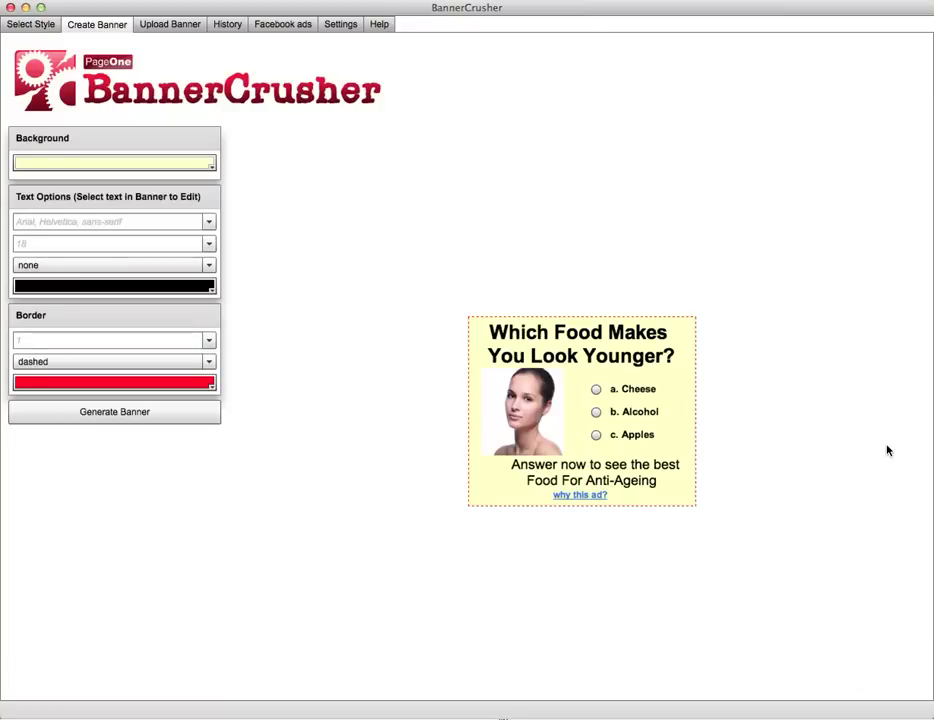
Set the banner background back to white and generate the banner.
click(183, 164)
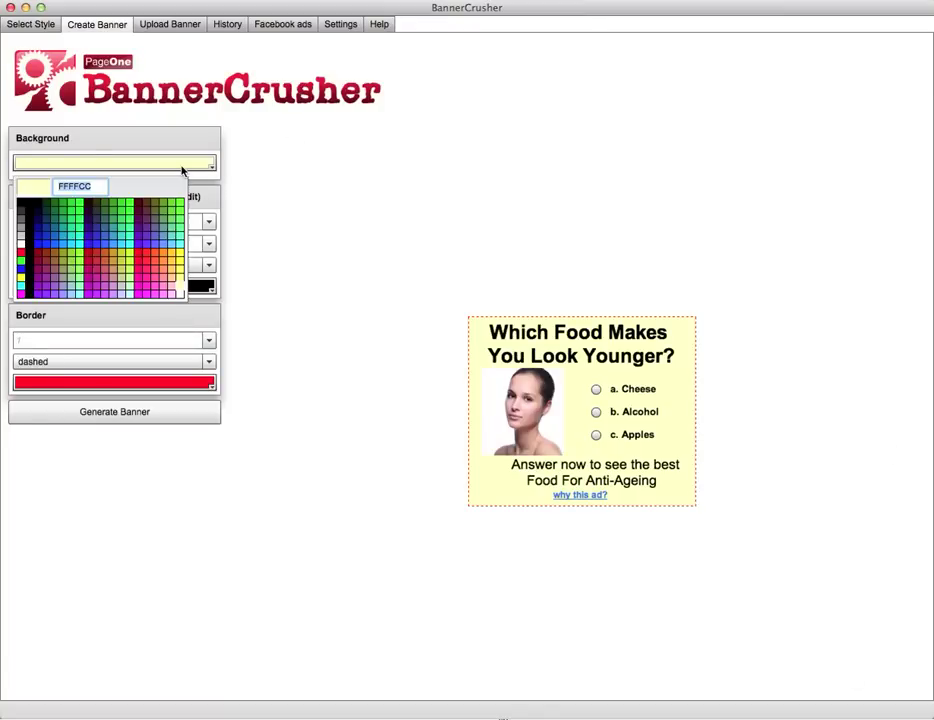
click(21, 244)
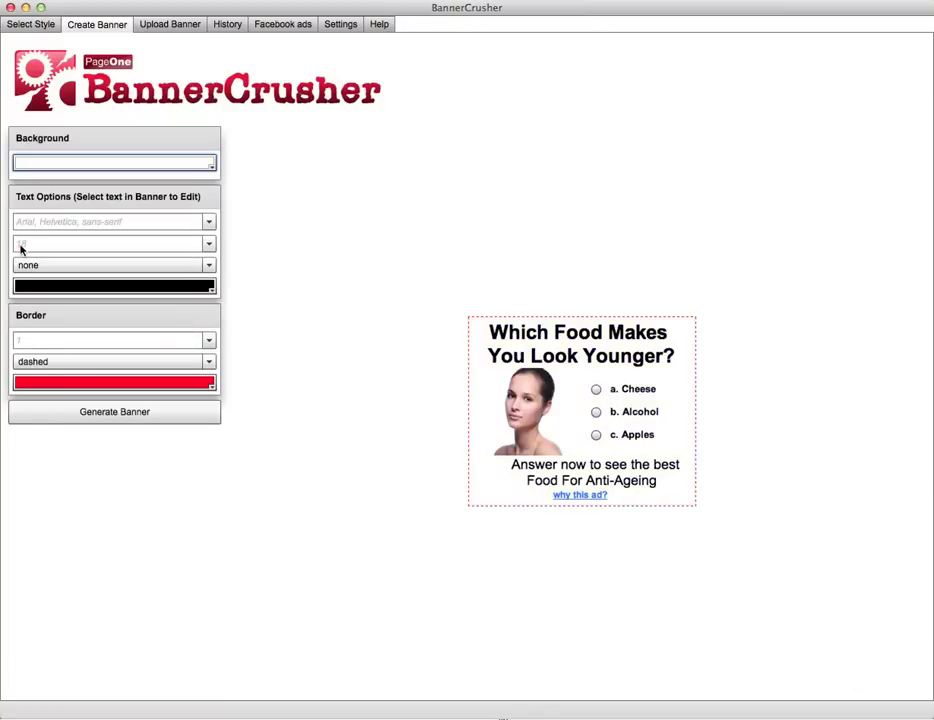
click(166, 416)
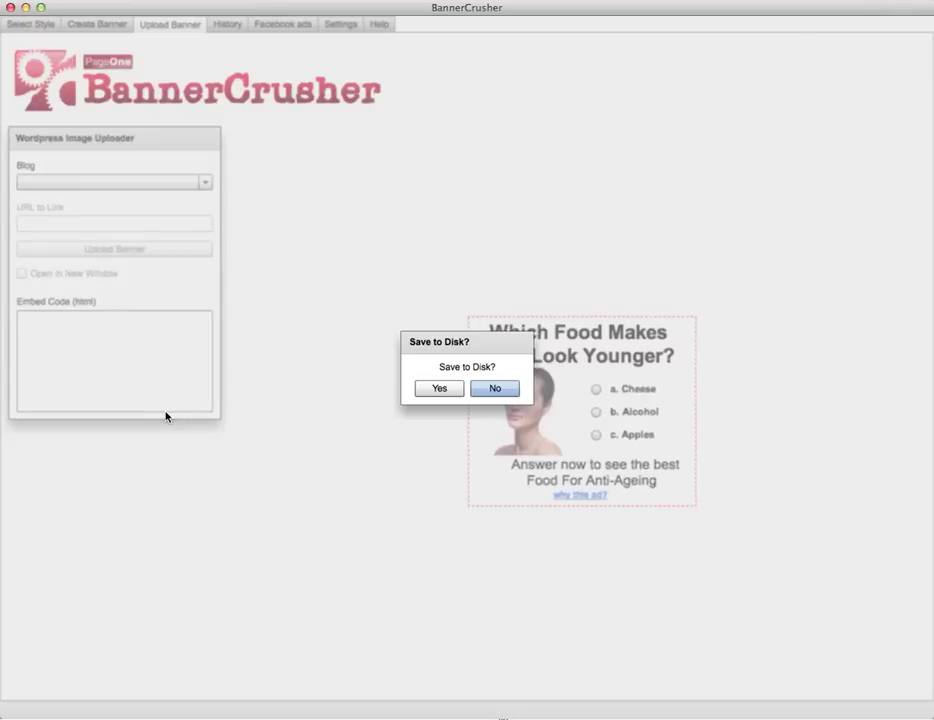
Save the banner to disk as bc-33617.jpg in Documents and return to BannerCrusher.
click(446, 393)
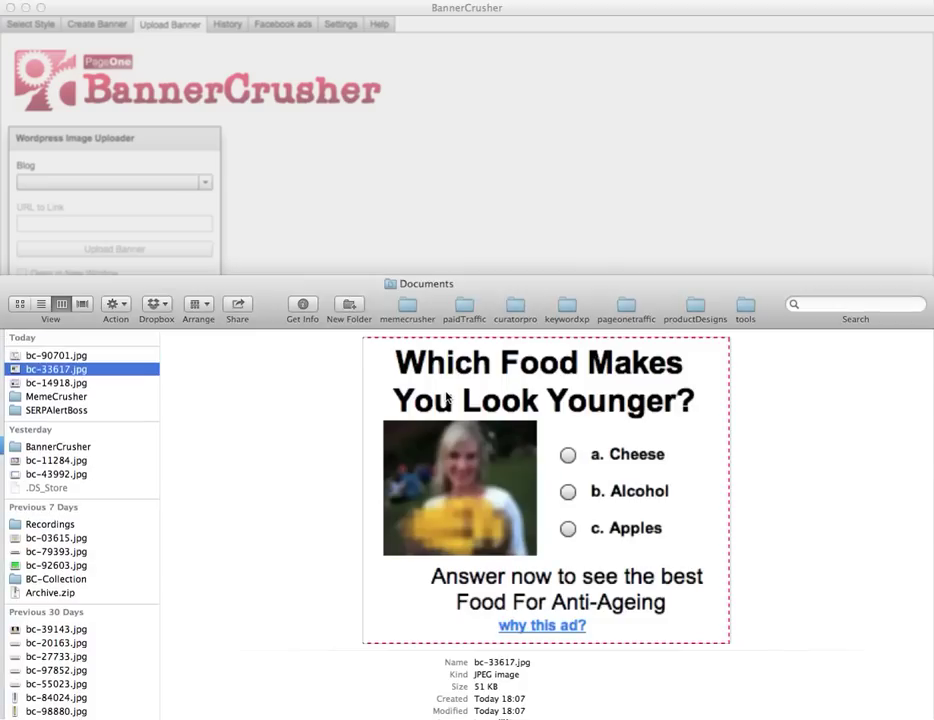
click(501, 150)
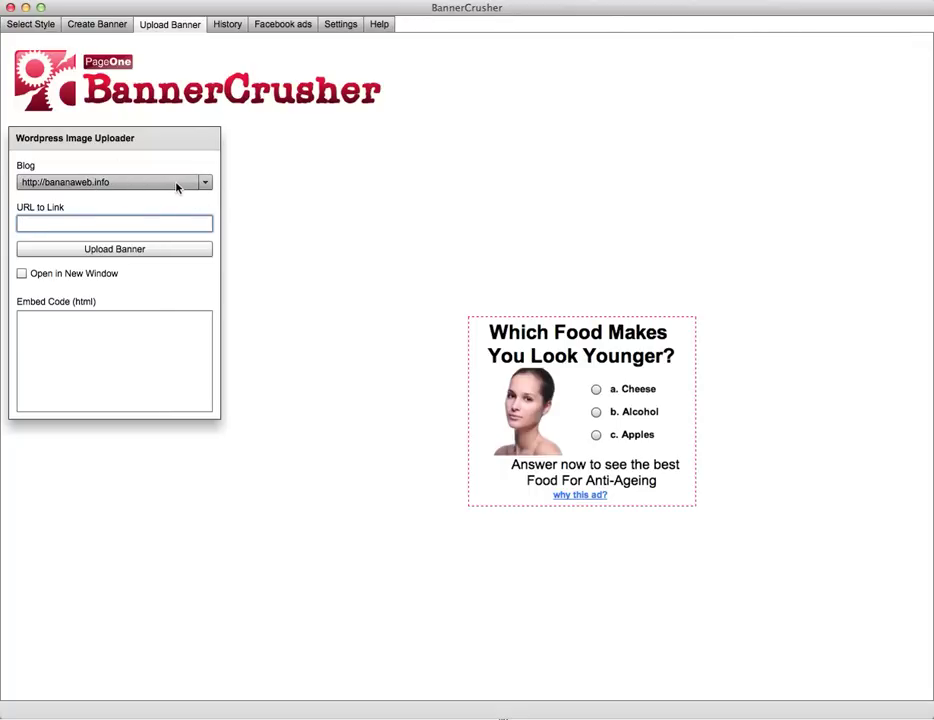
text(http://skin)
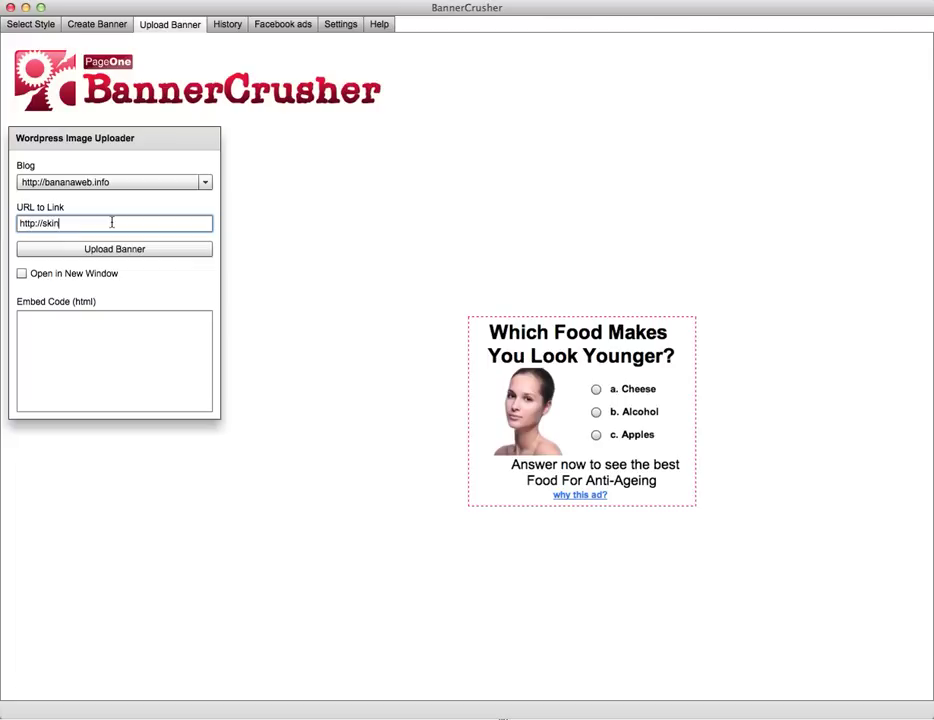
text(yourin.com)
click(22, 273)
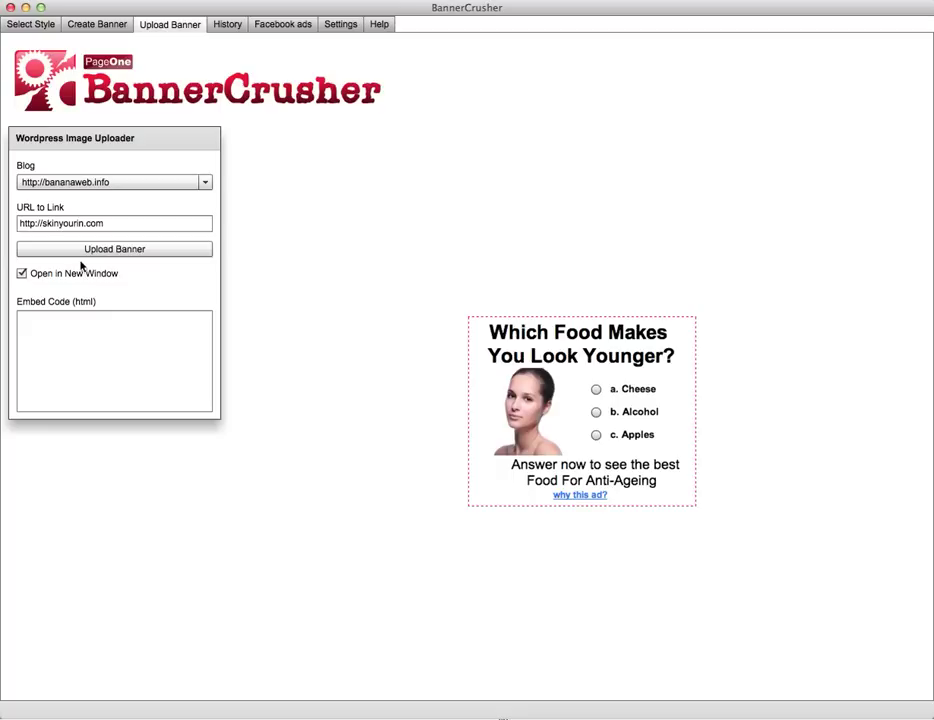
click(117, 252)
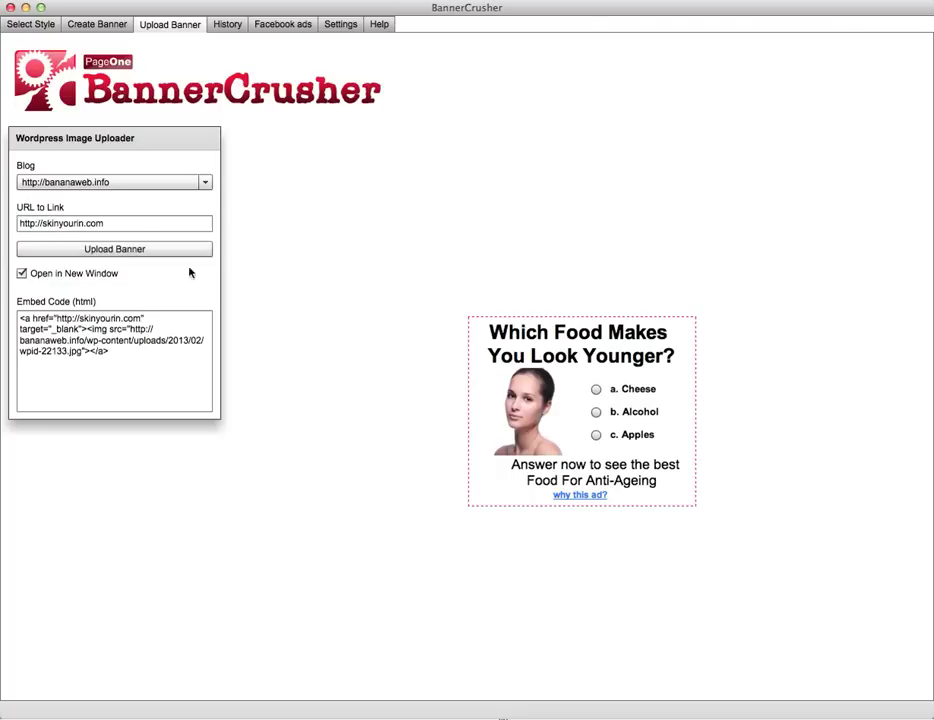
Select the entire generated embed code, then go to the banner History.
click(123, 355)
drag(70, 341, 110, 353)
key(super+a)
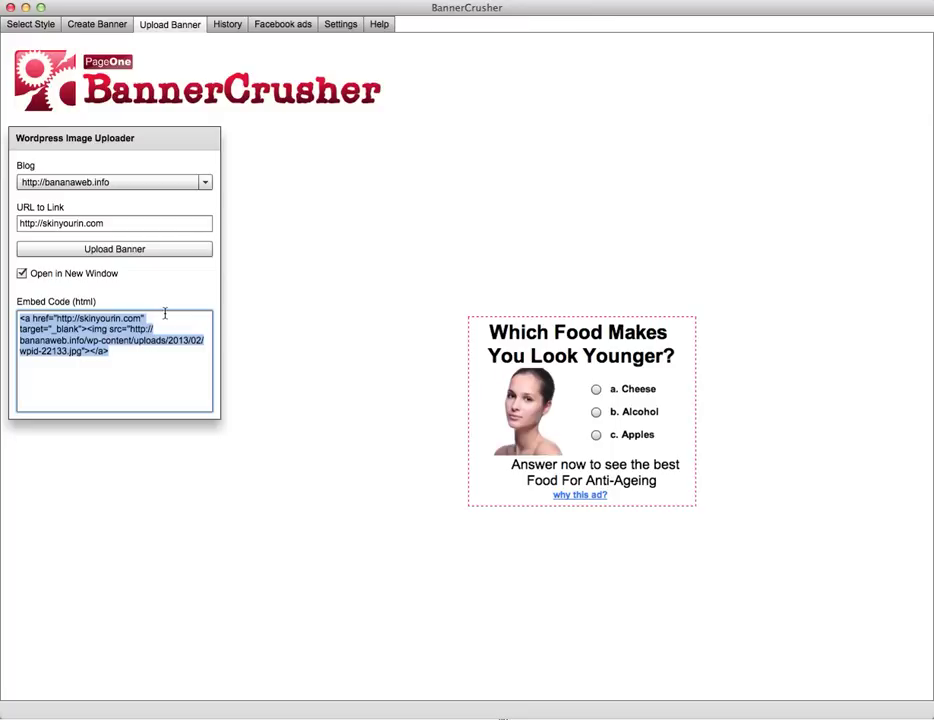
click(227, 24)
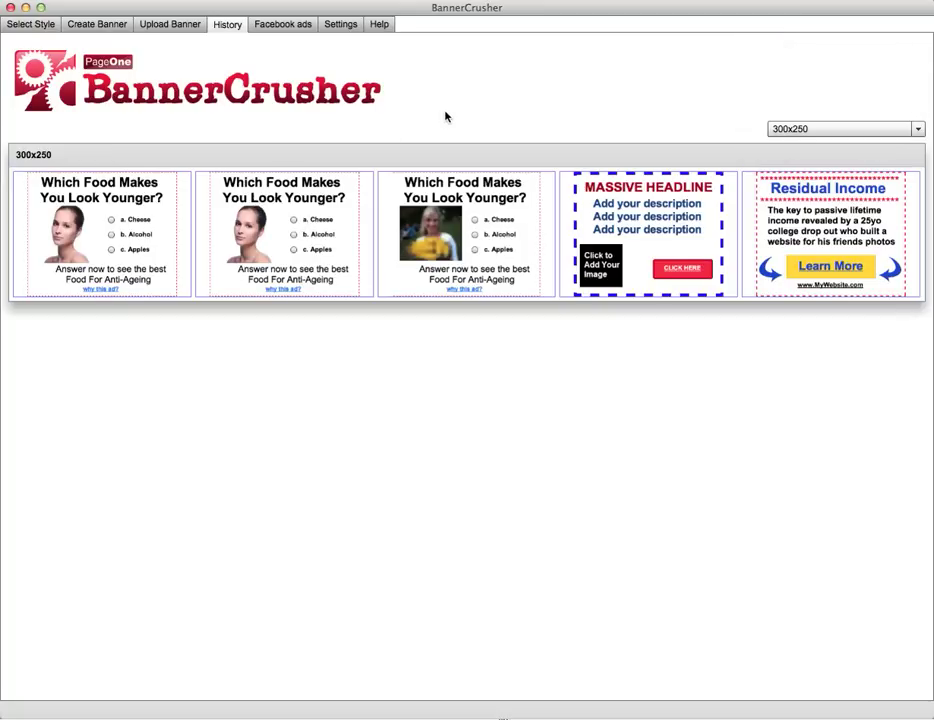
Show and select the embed code of the first saved 300x250 banner in History.
click(808, 131)
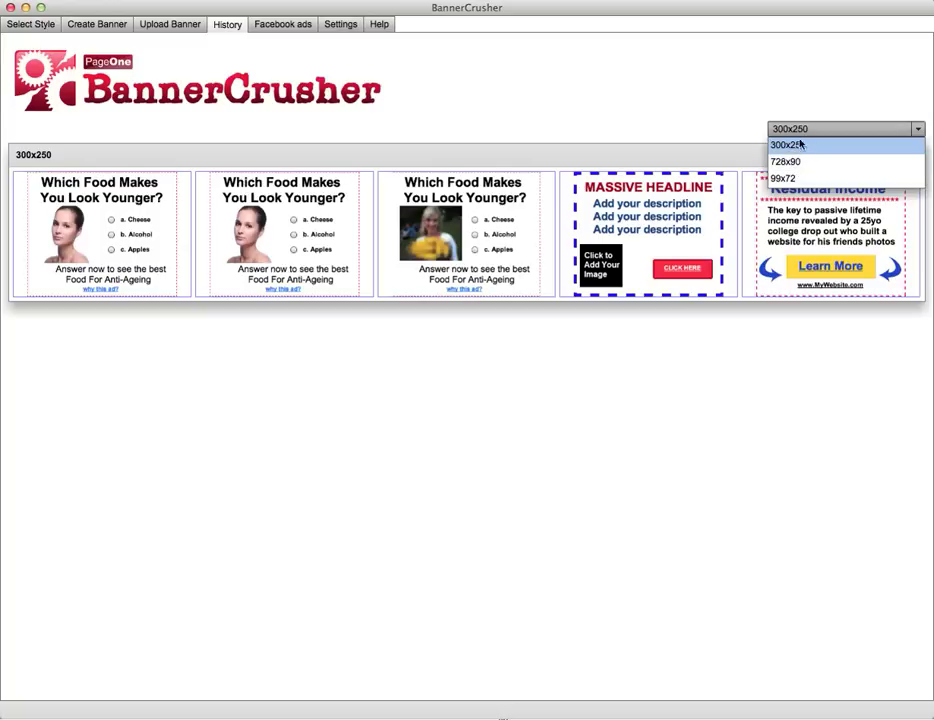
click(655, 113)
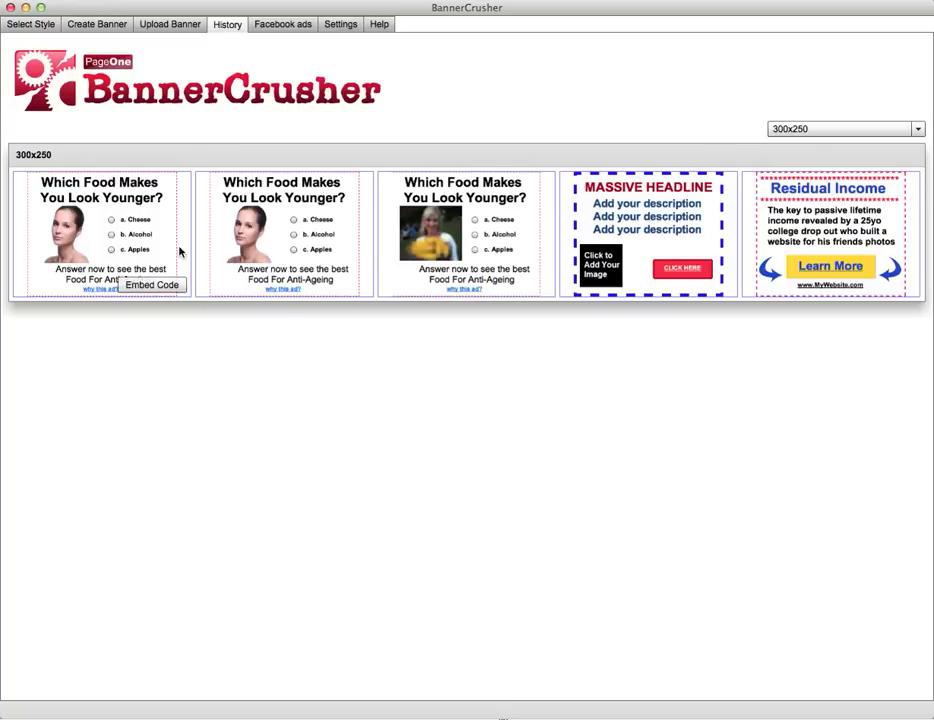
click(145, 287)
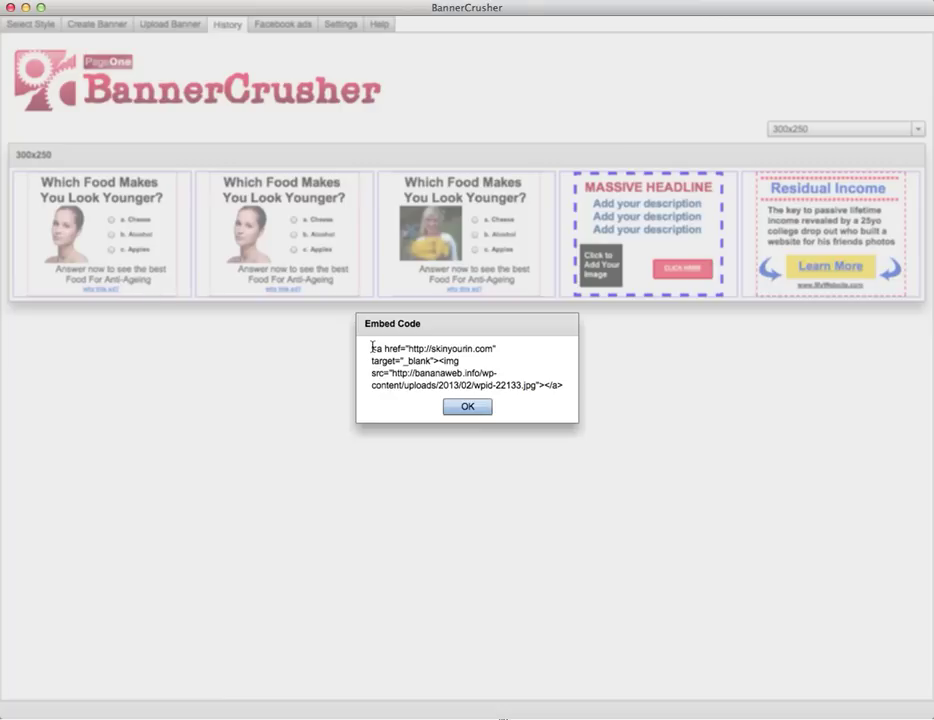
drag(373, 347, 565, 385)
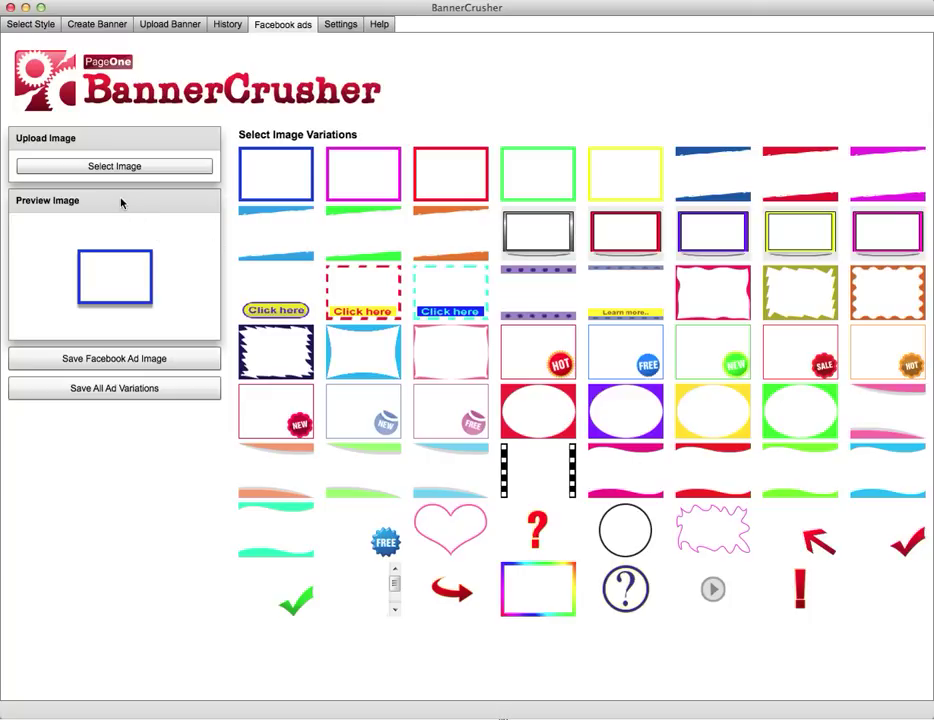
Load closeup.jpg and crop it to frame the woman's face for the Facebook ads.
click(163, 163)
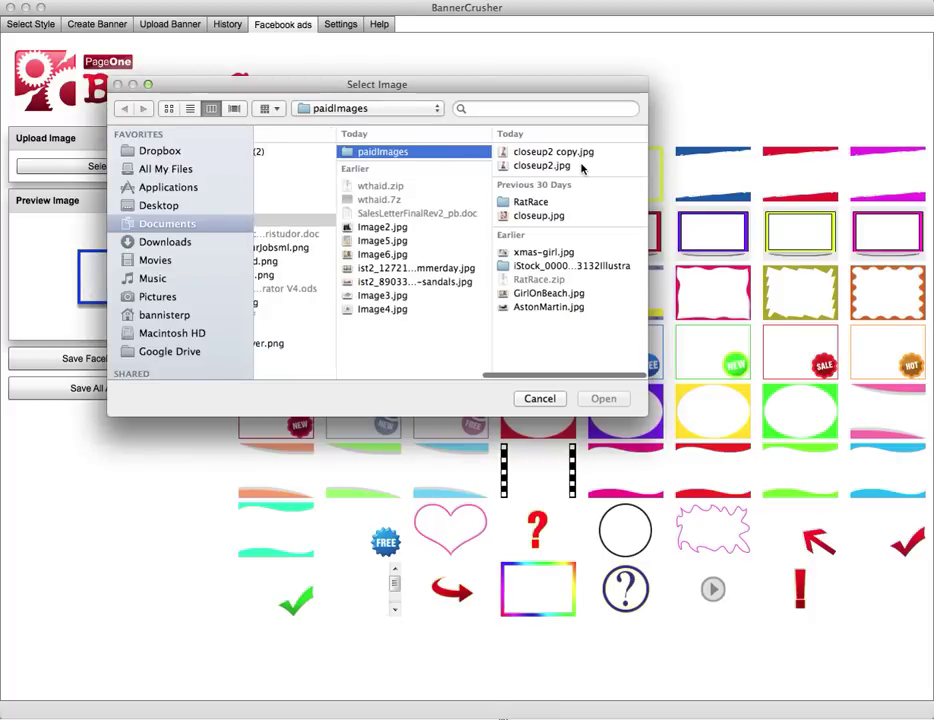
click(540, 216)
key(Return)
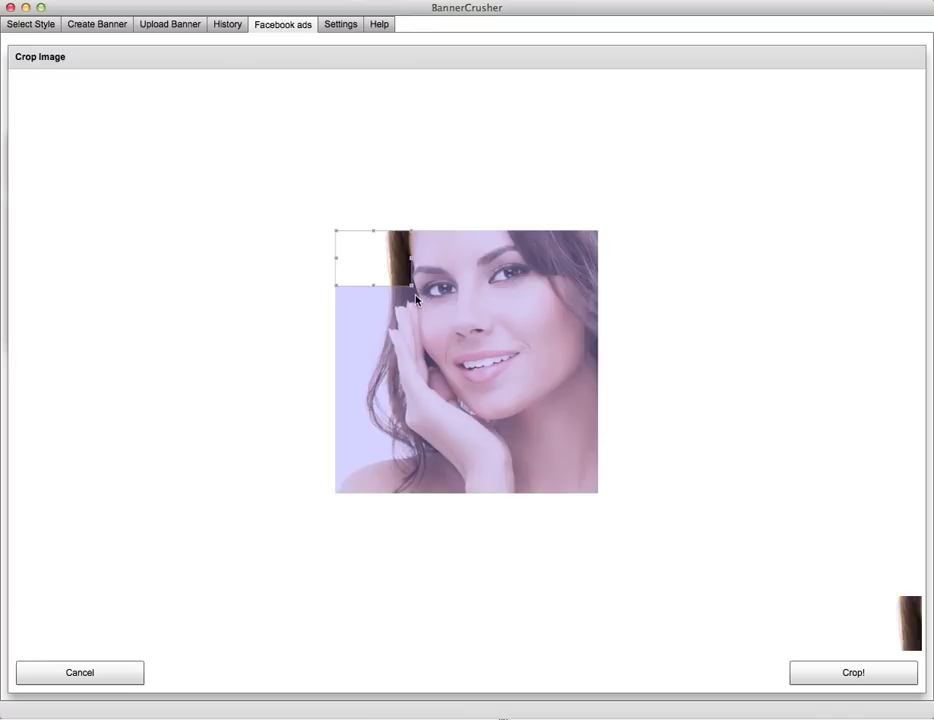
drag(412, 290, 619, 430)
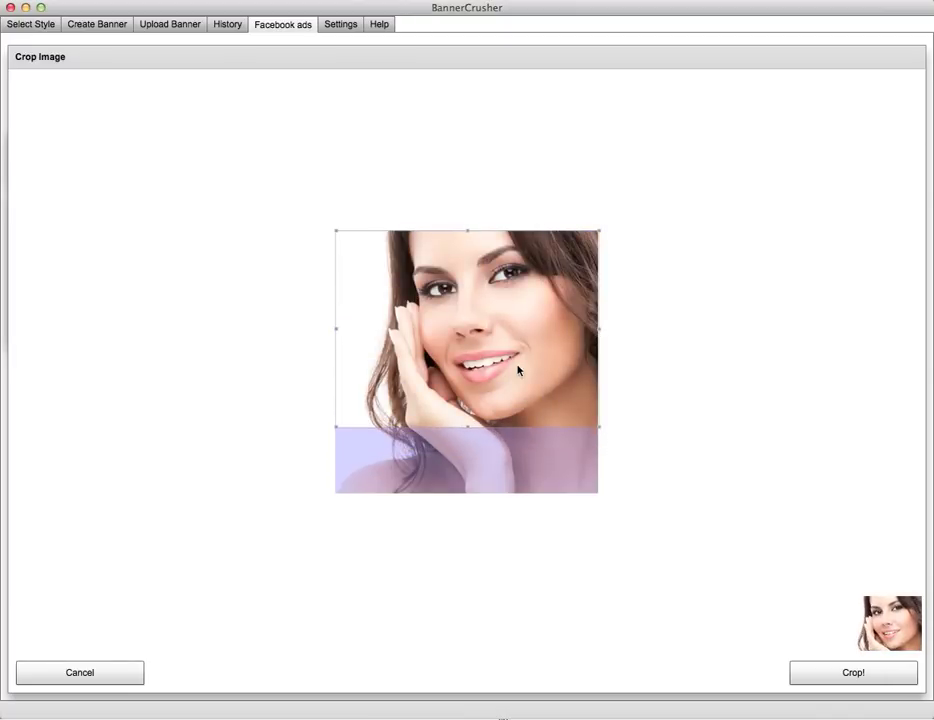
click(850, 675)
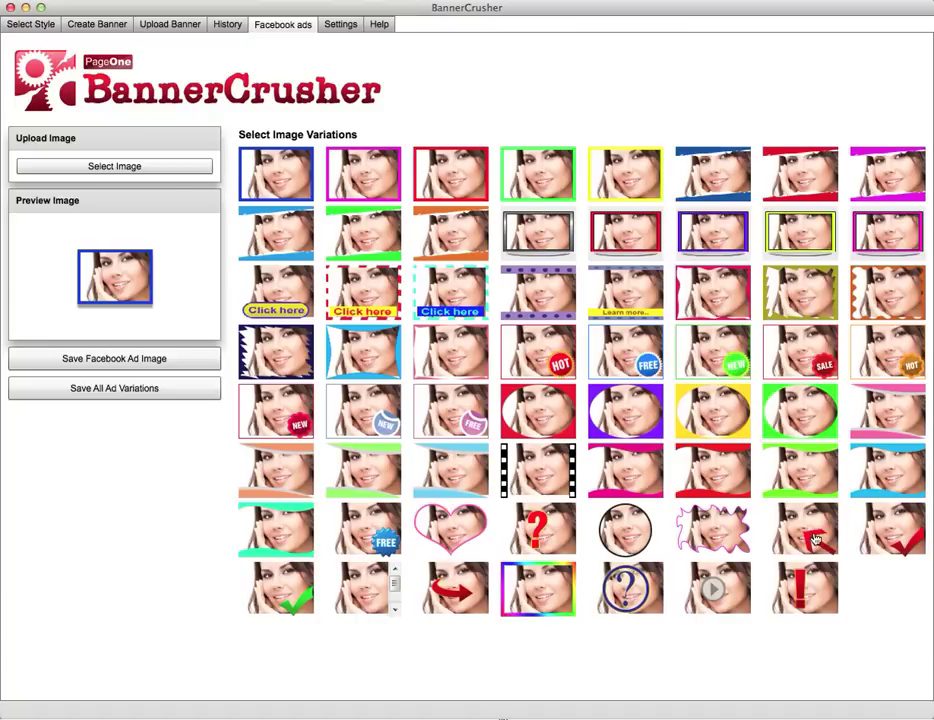
Preview the question-mark circle and yellow 'Click here' ad variations.
click(630, 597)
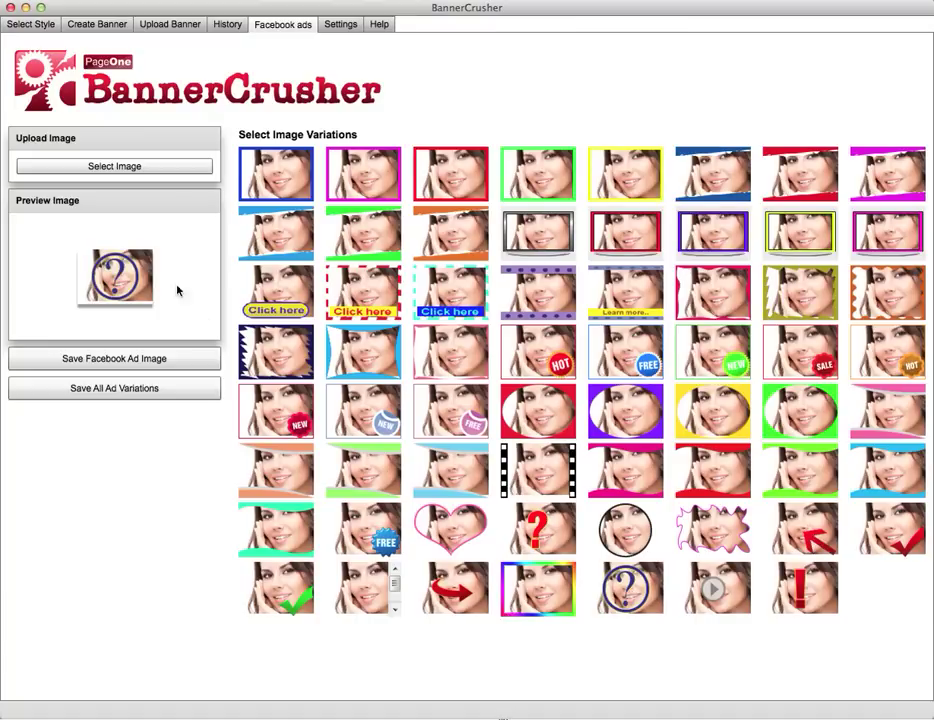
click(285, 302)
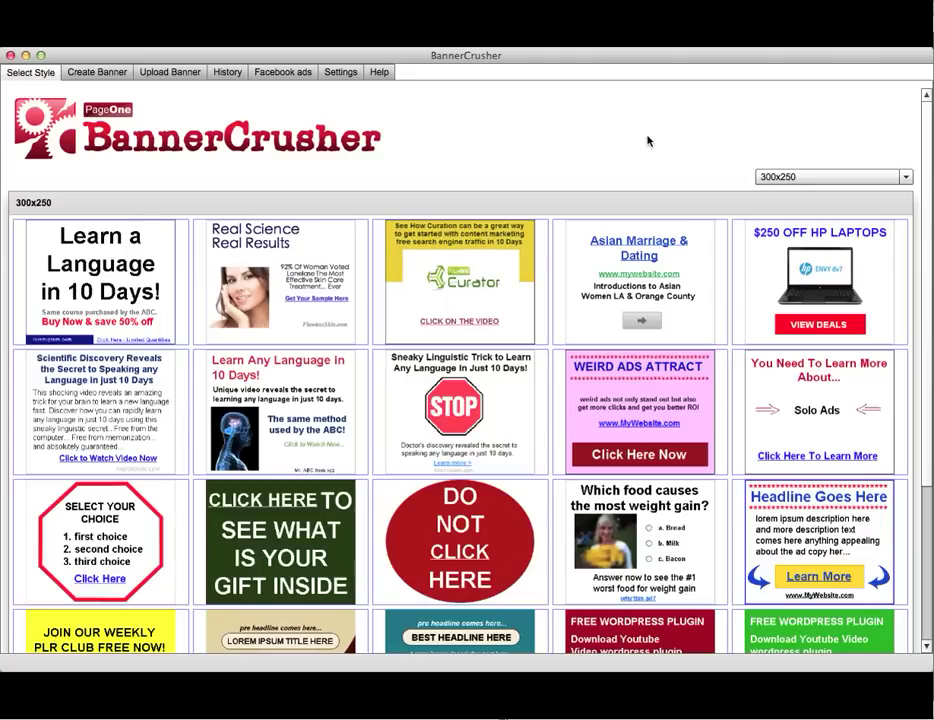
Switch the gallery to FB Timeline Banners and open the lined notepaper template.
click(795, 177)
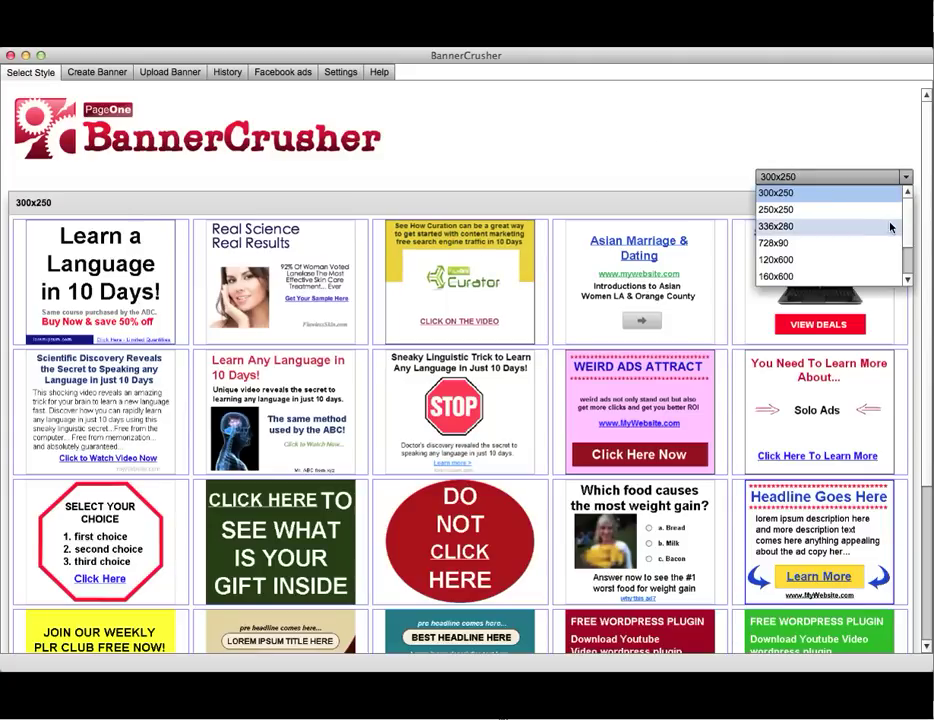
scroll(905, 240, down, 3)
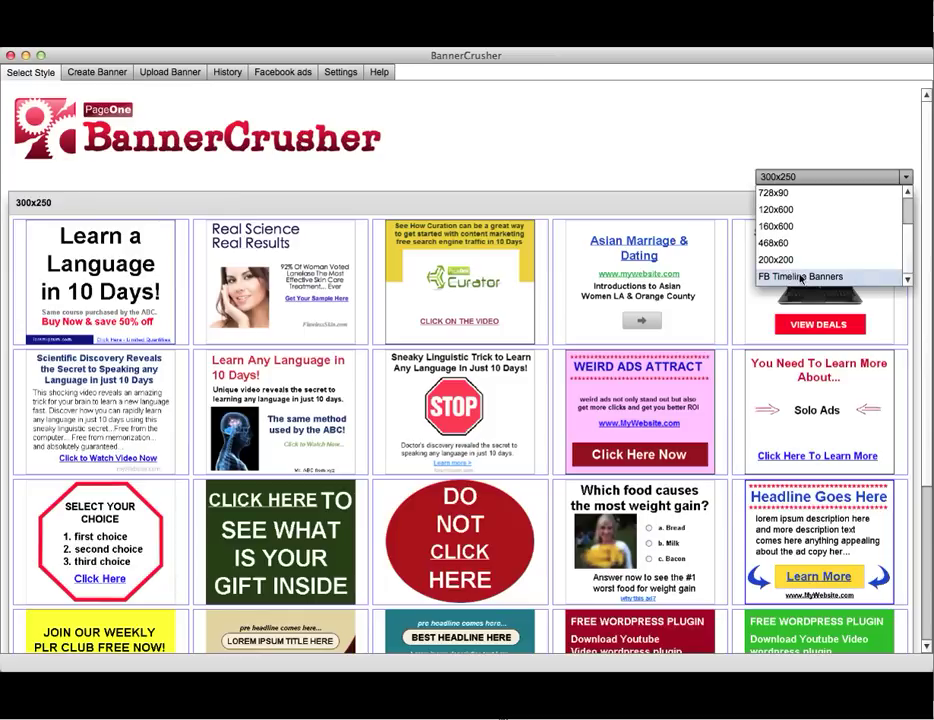
click(840, 277)
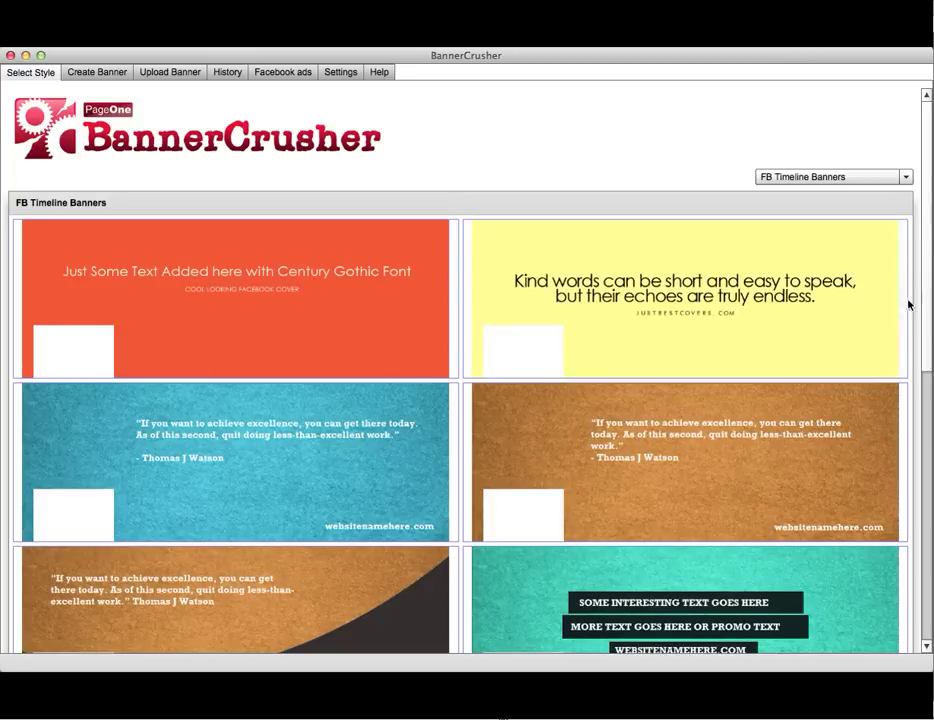
drag(929, 307, 925, 410)
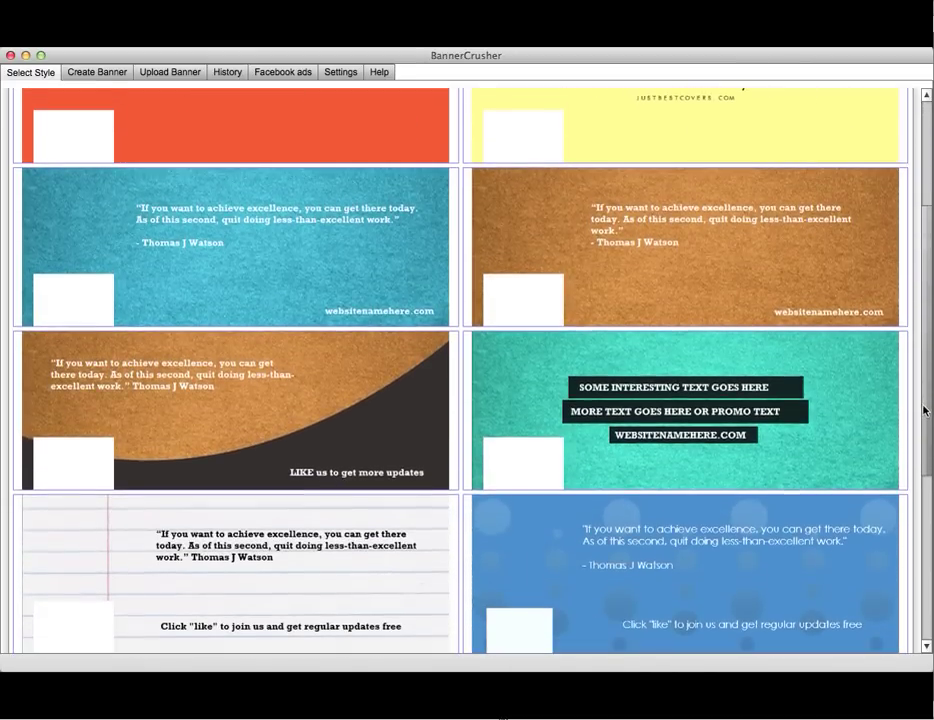
click(359, 585)
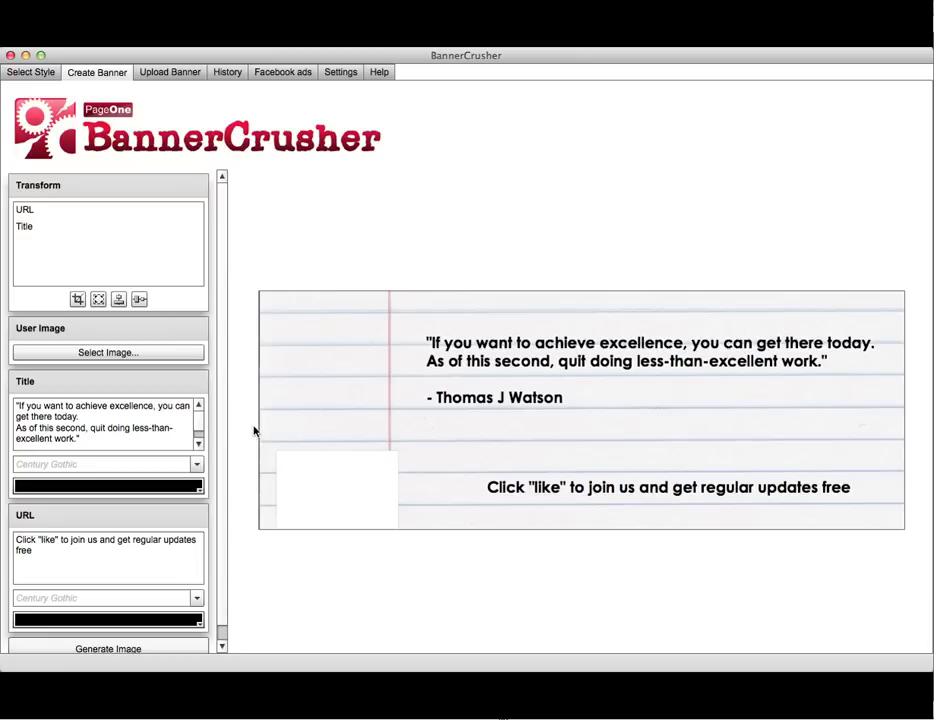
Paste Einstein's logic-and-imagination quote split over two lines and delete the bottom caption.
scroll(222, 390, down, 1)
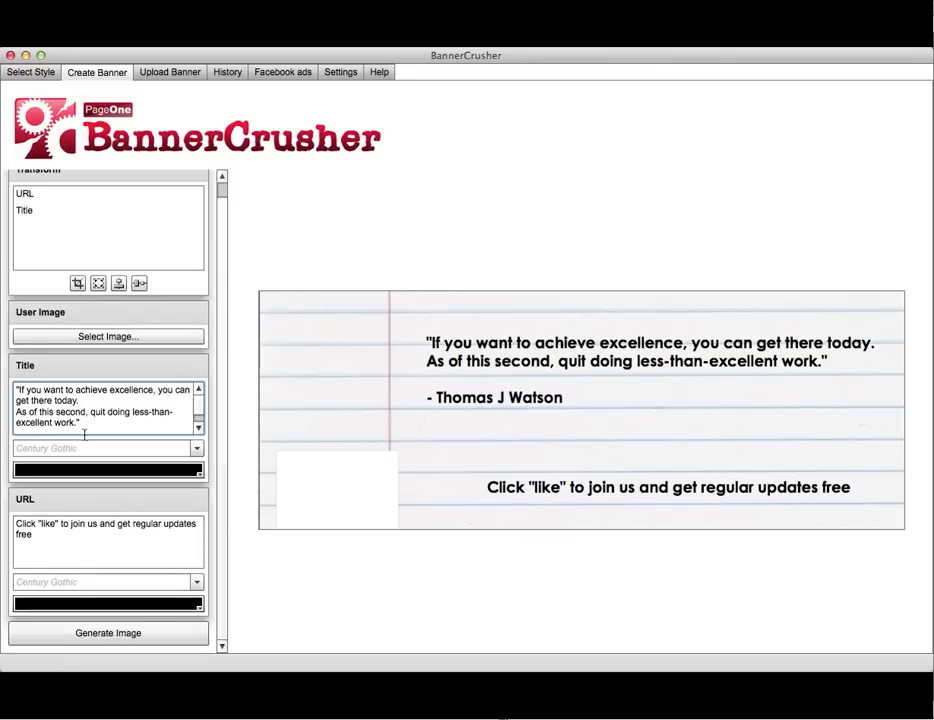
key(super+a)
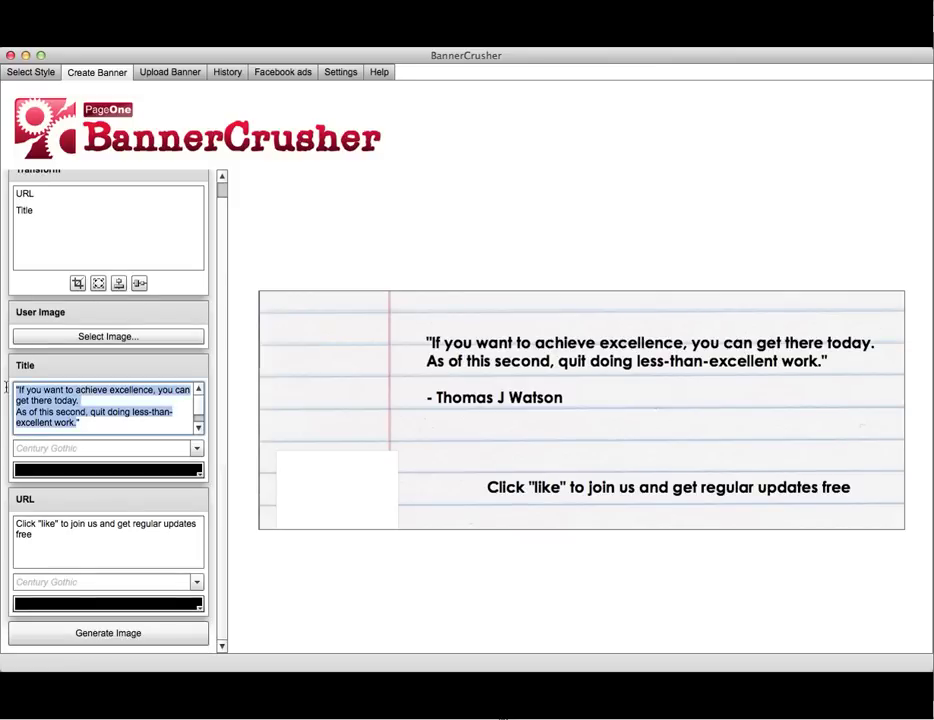
text(Logic will get you from A to B. Imagination will take you everywhere."  - Thomas J Watson)
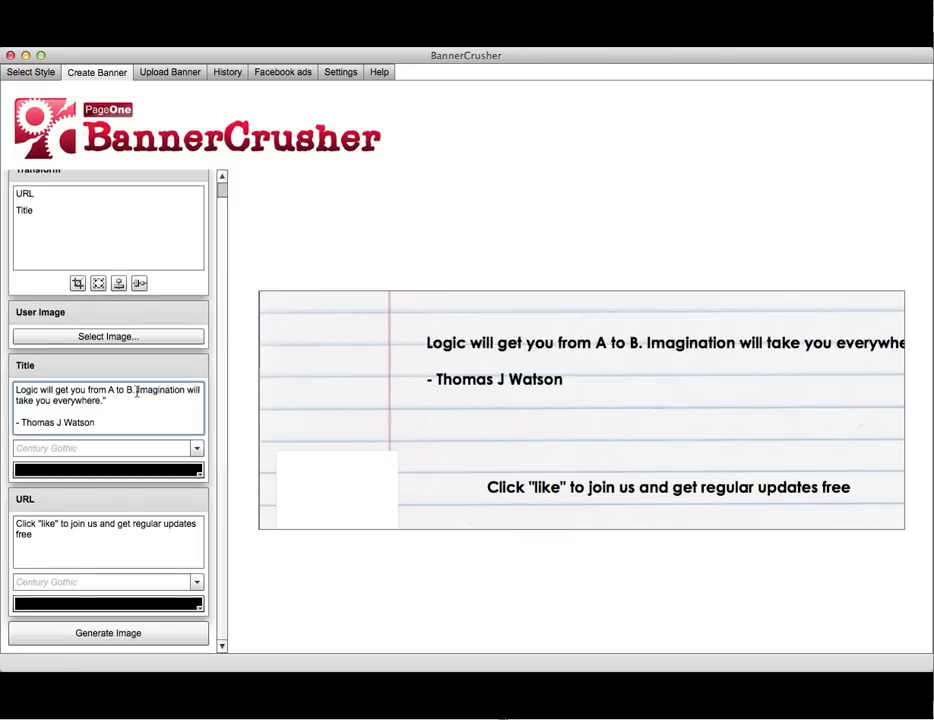
click(137, 391)
key(Return)
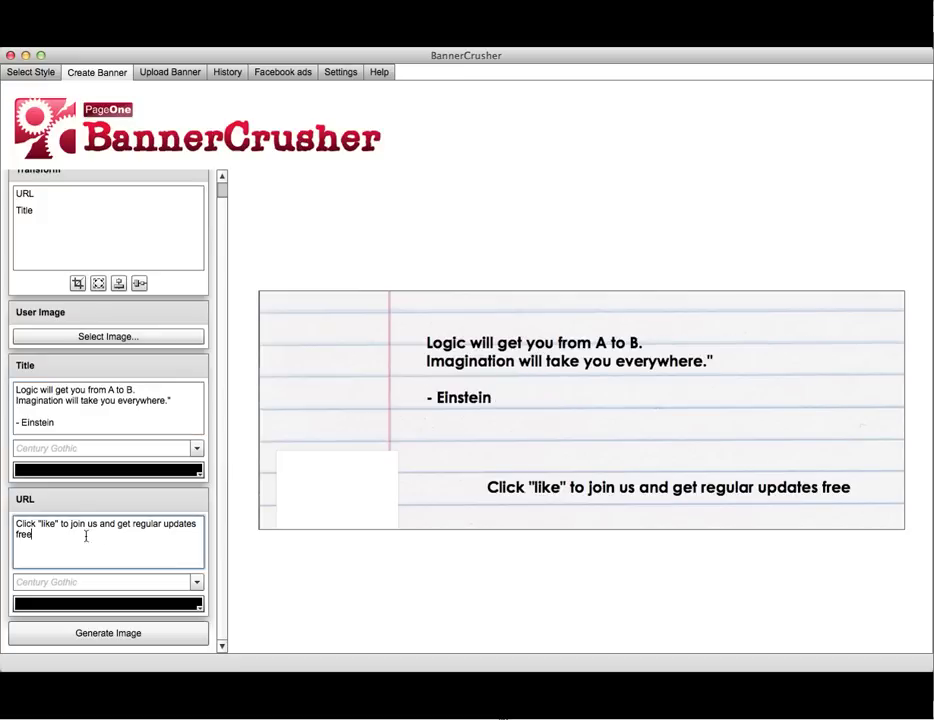
key(super+a)
key(BackSpace)
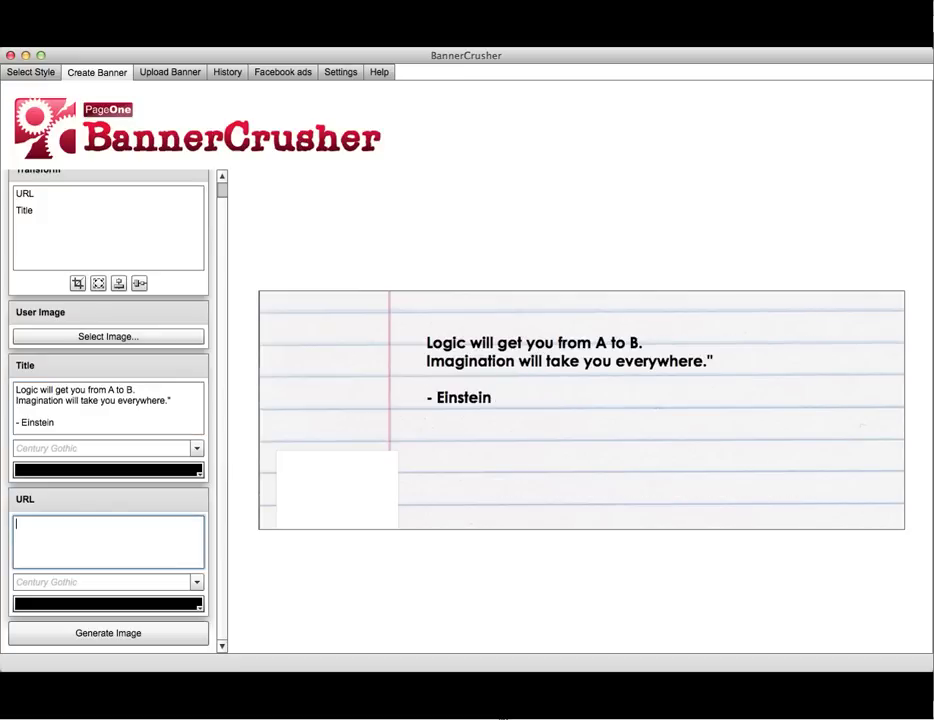
click(71, 411)
Set the quote in crimson Chalkduster, then bring up the image chooser.
click(121, 447)
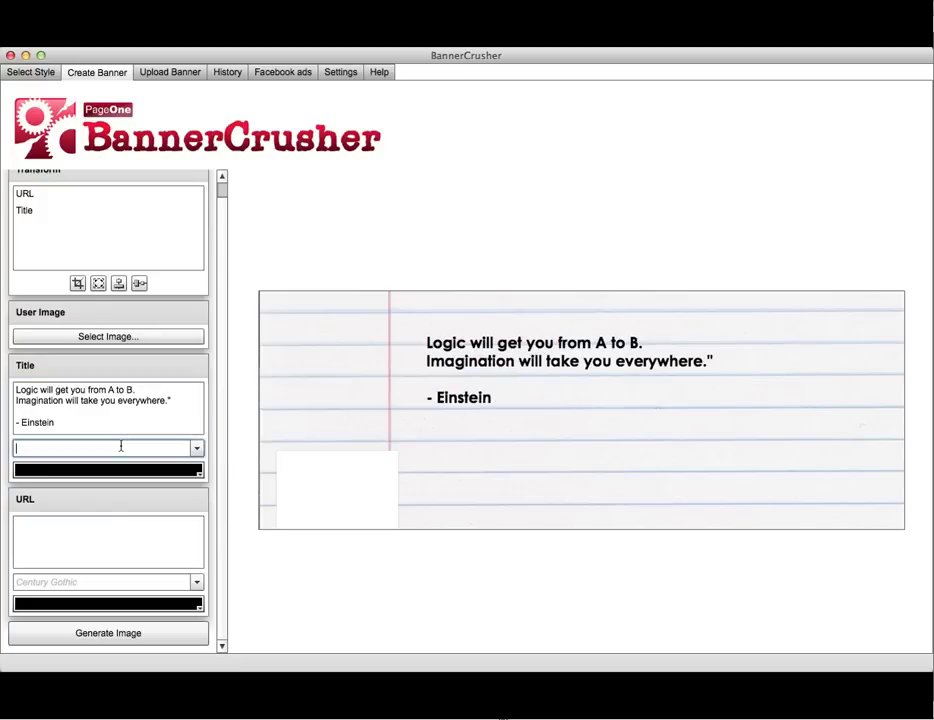
text(Chalkduster)
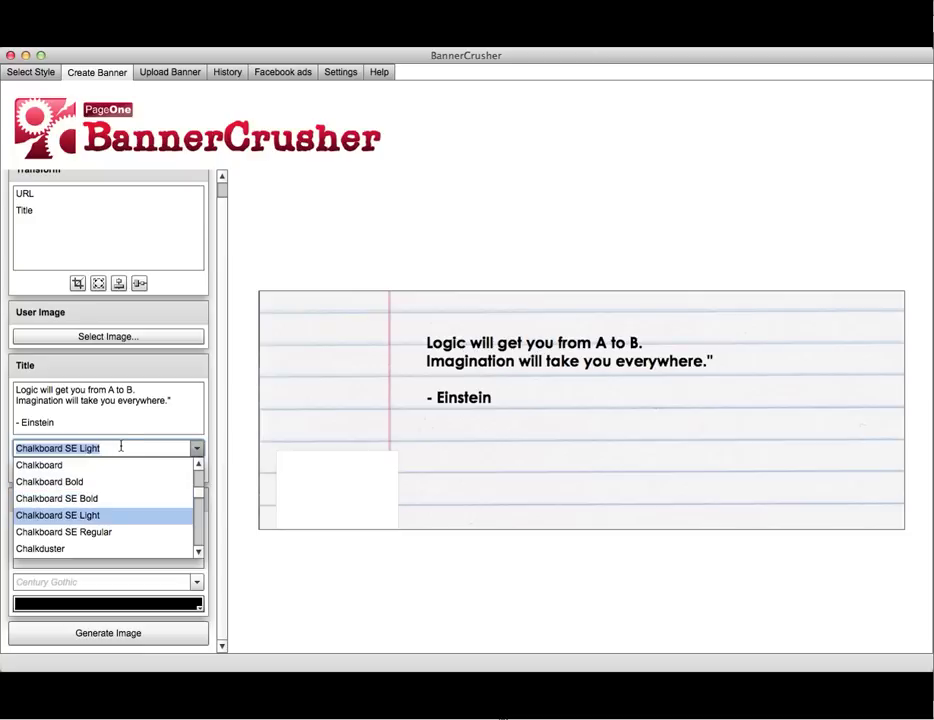
key(Return)
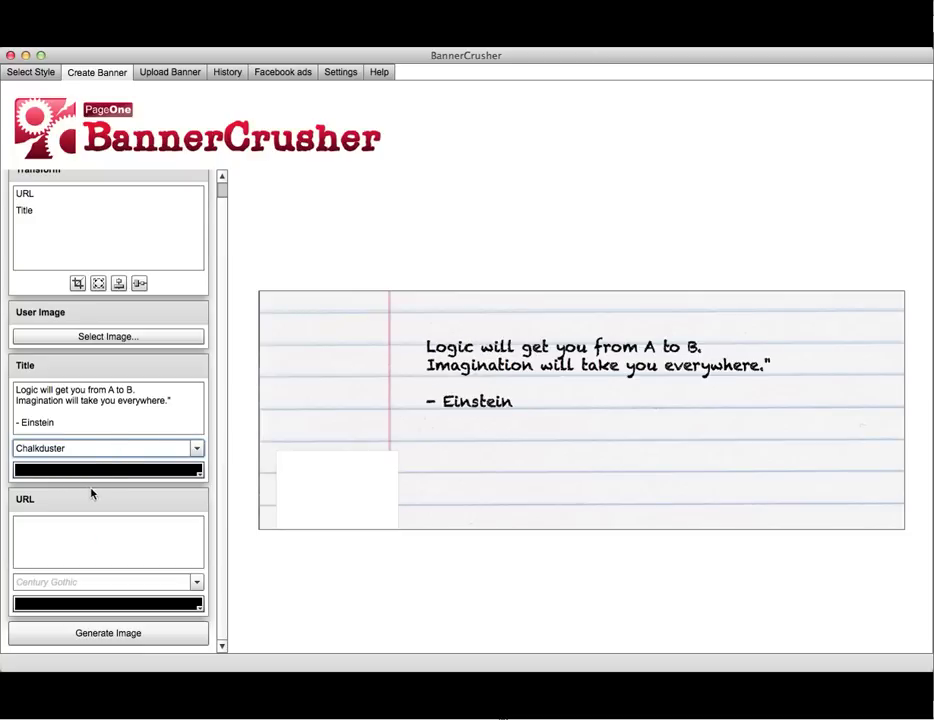
click(113, 471)
click(97, 562)
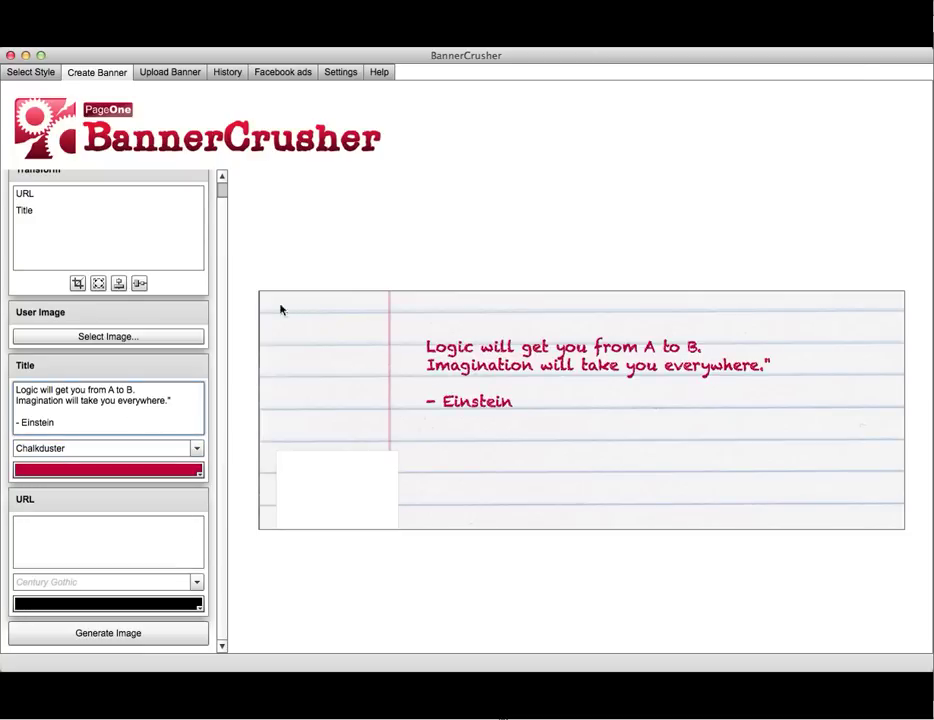
click(130, 339)
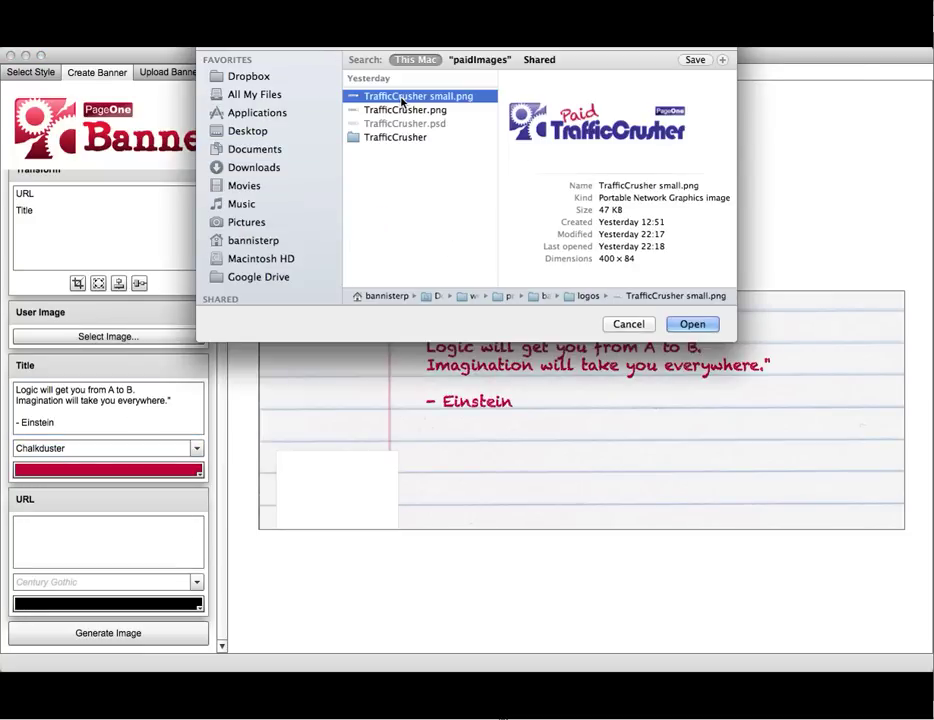
Insert TrafficCrusher small.png and move it to the cover's bottom-right corner.
double_click(402, 98)
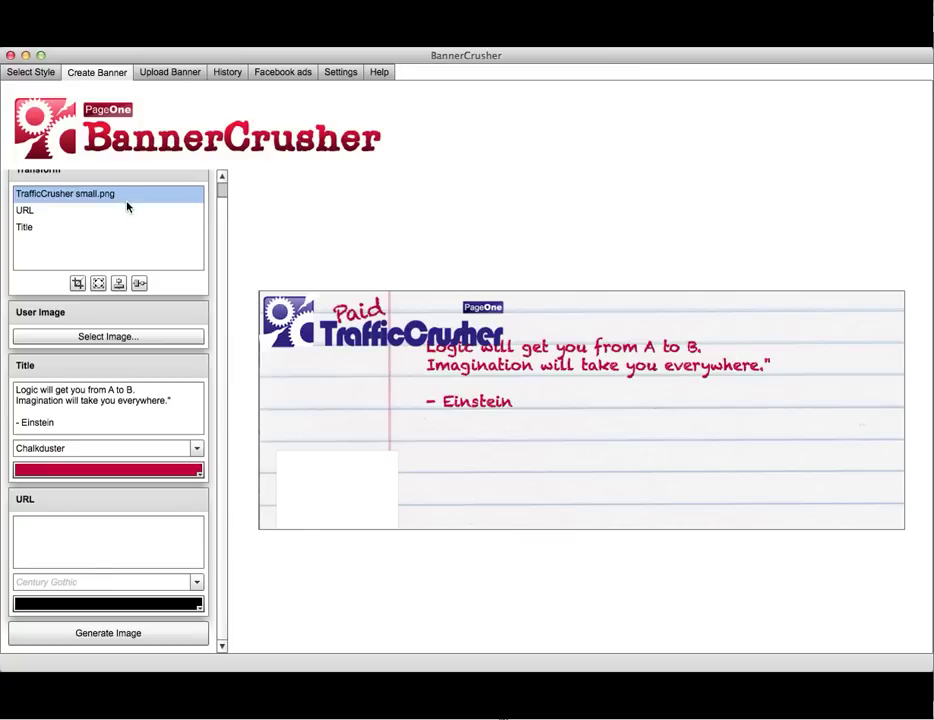
click(99, 285)
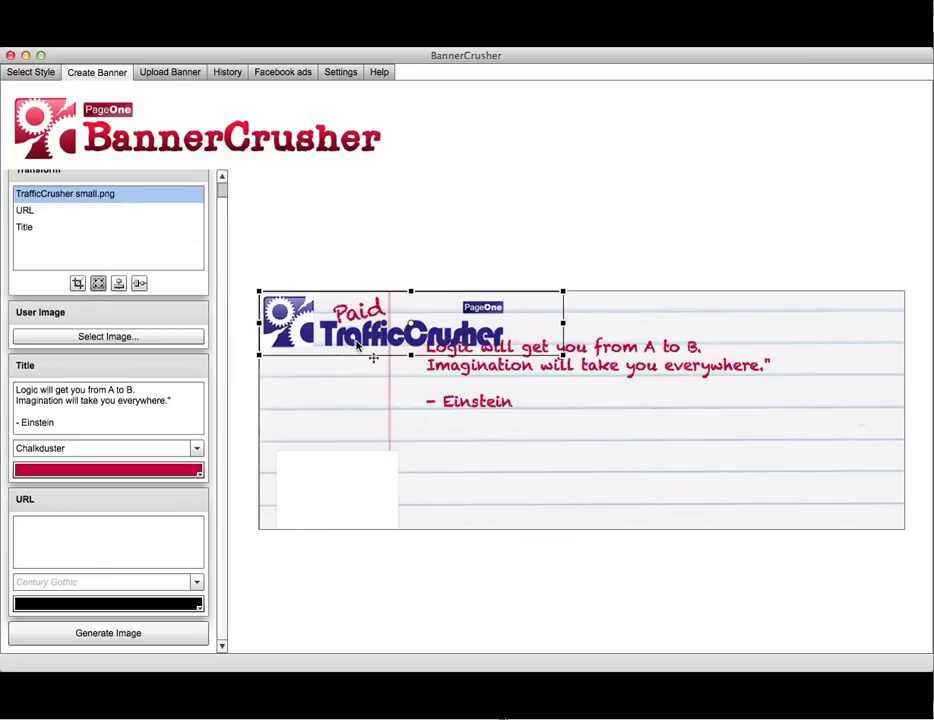
drag(364, 344, 743, 508)
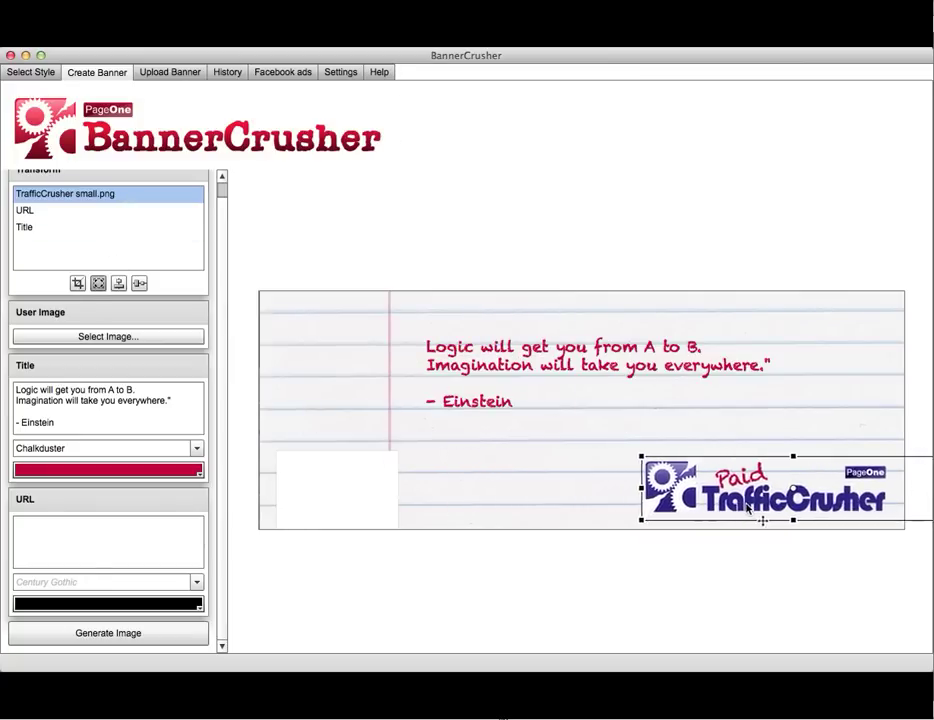
click(46, 229)
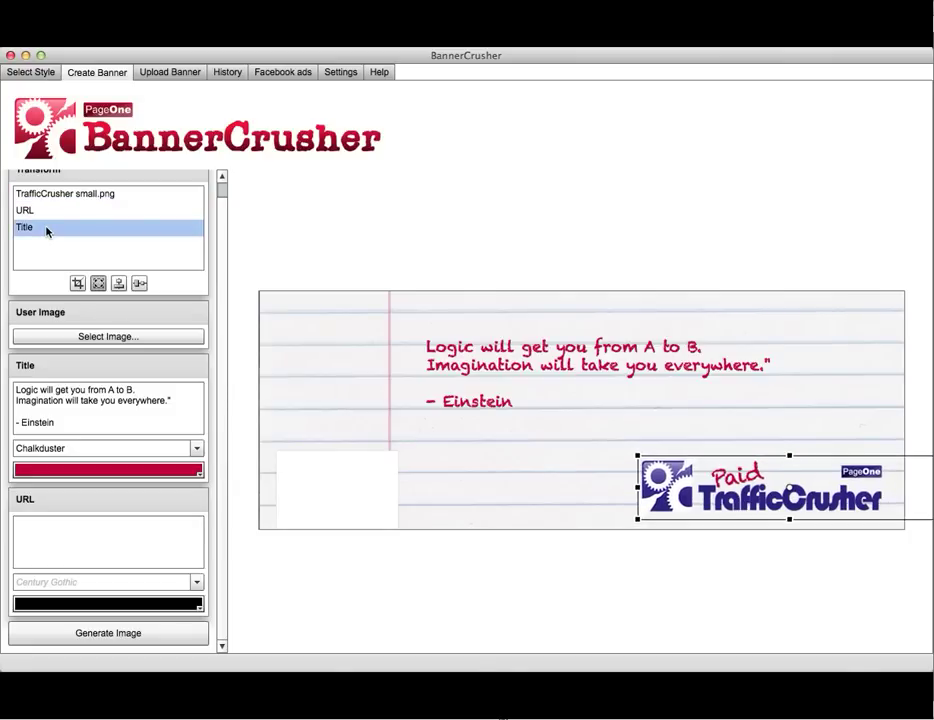
Prefix the Einstein quote Title with an opening " mark and rotate it slightly counter-clockwise.
click(101, 287)
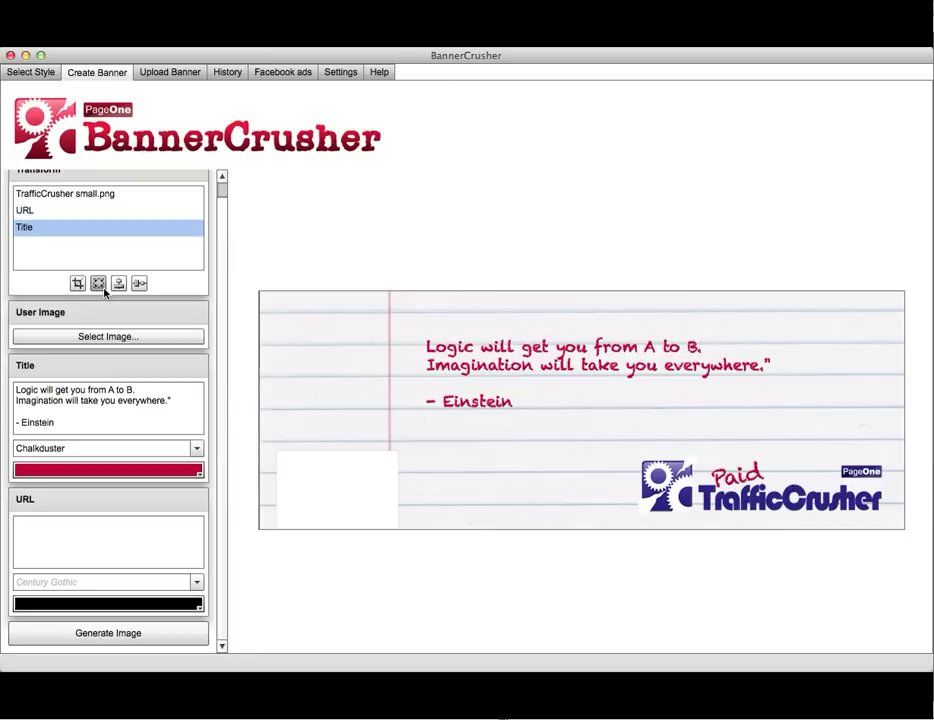
click(17, 390)
text(")
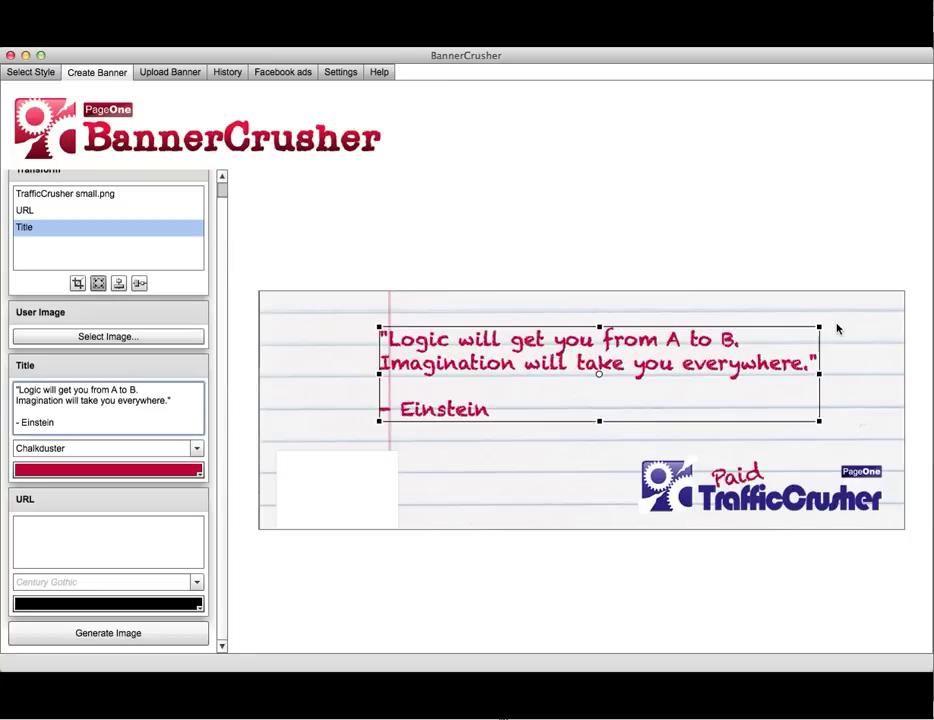
drag(824, 338, 826, 316)
click(488, 553)
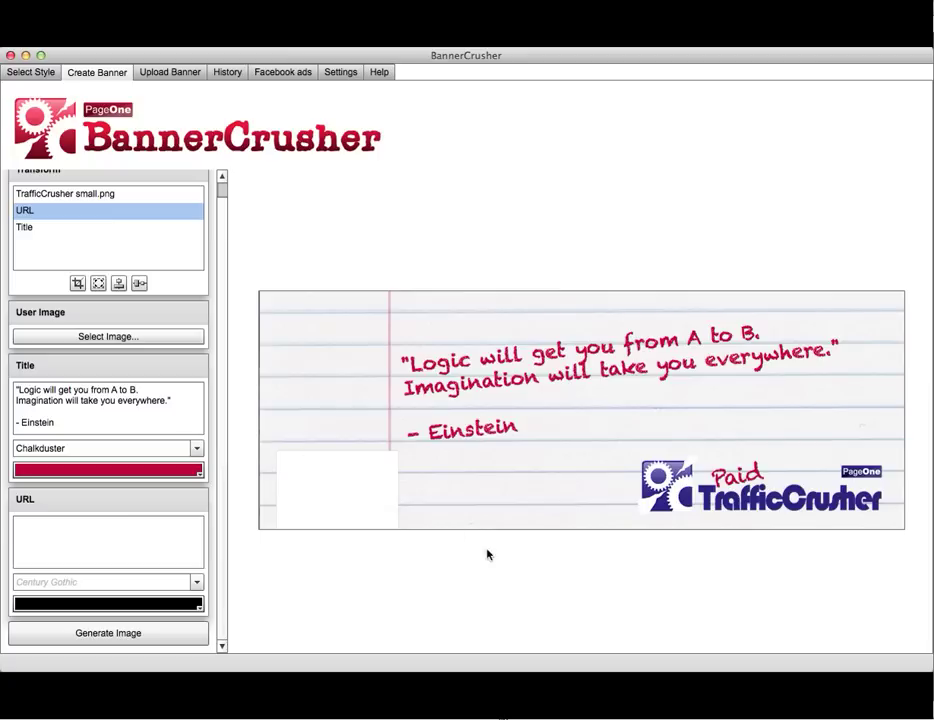